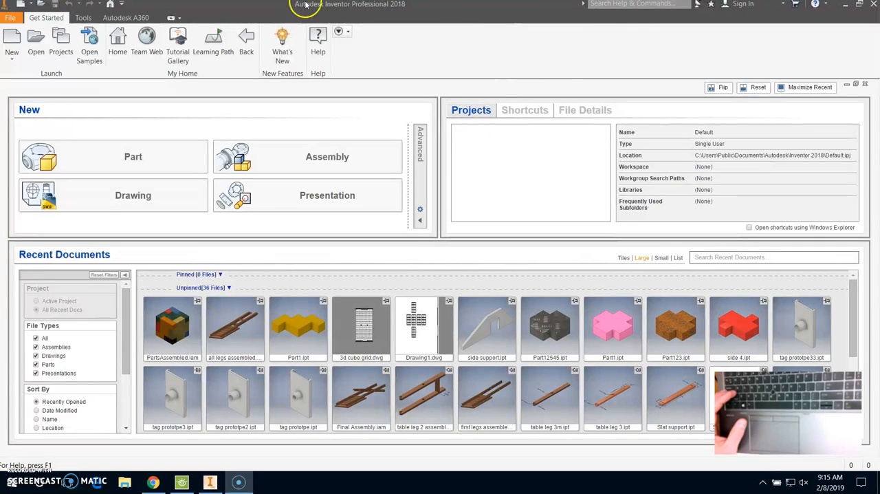
Create a new assembly from the Standard (in).iam template.
left_click(12, 59)
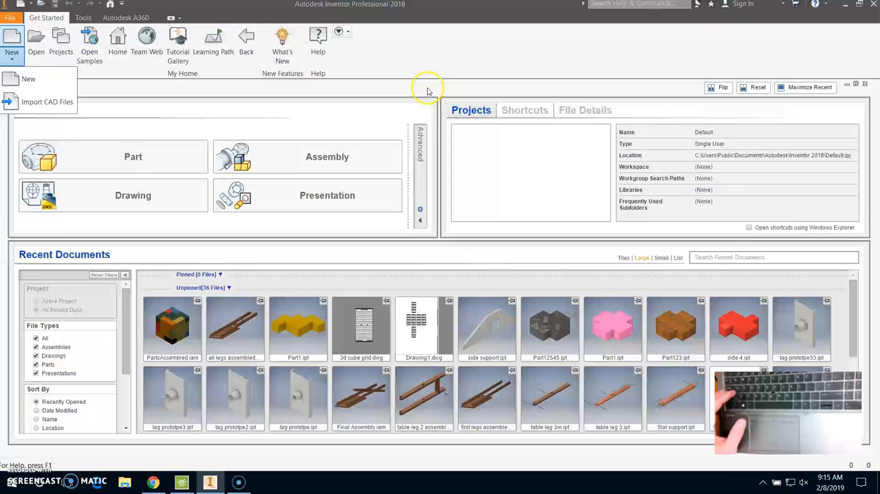
left_click(31, 83)
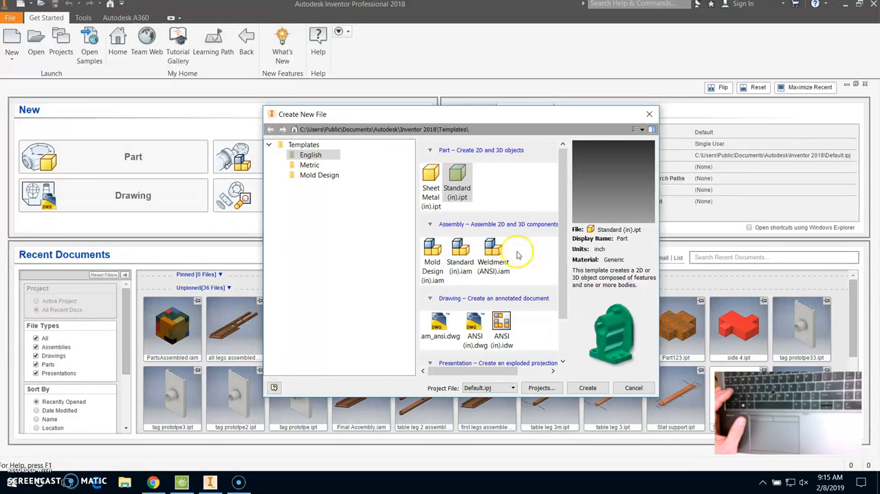
left_click(461, 254)
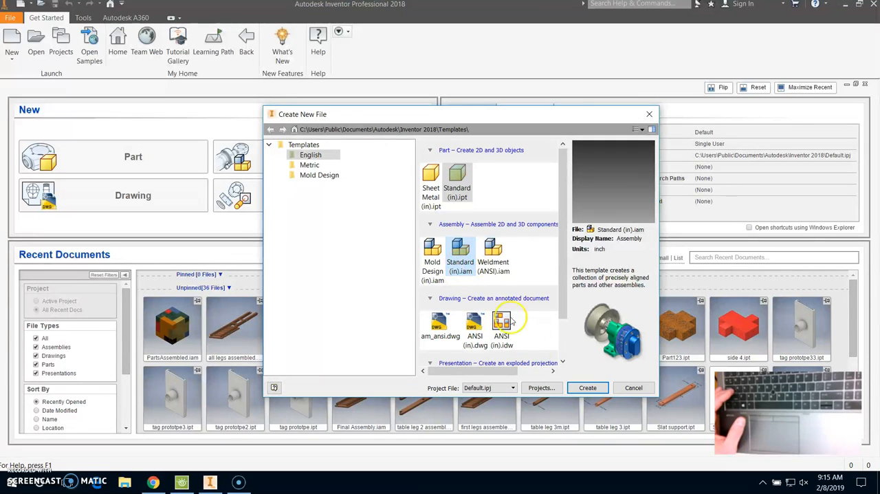
left_click(590, 387)
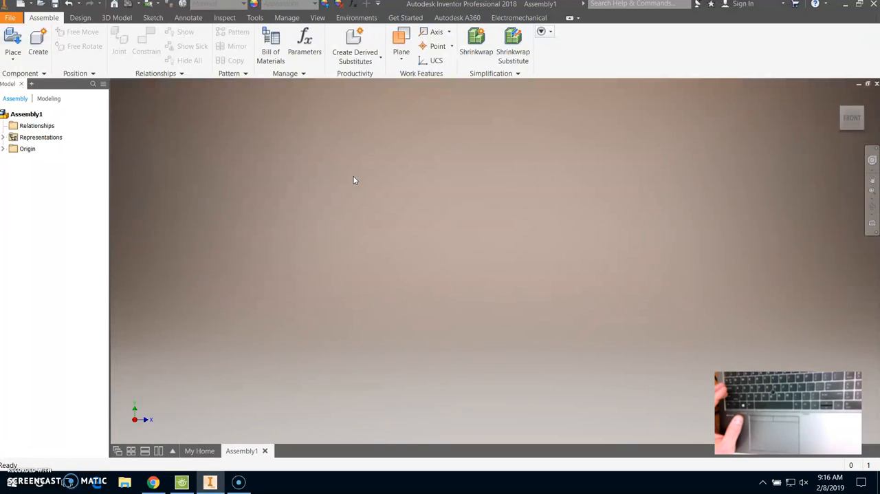
Start Place Component and browse to the 3D cube folder via OneDrive.
left_click(13, 60)
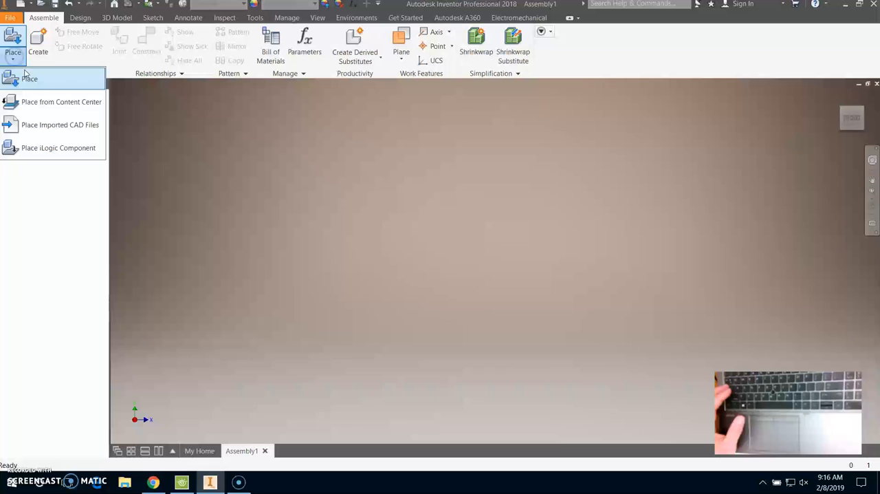
left_click(30, 82)
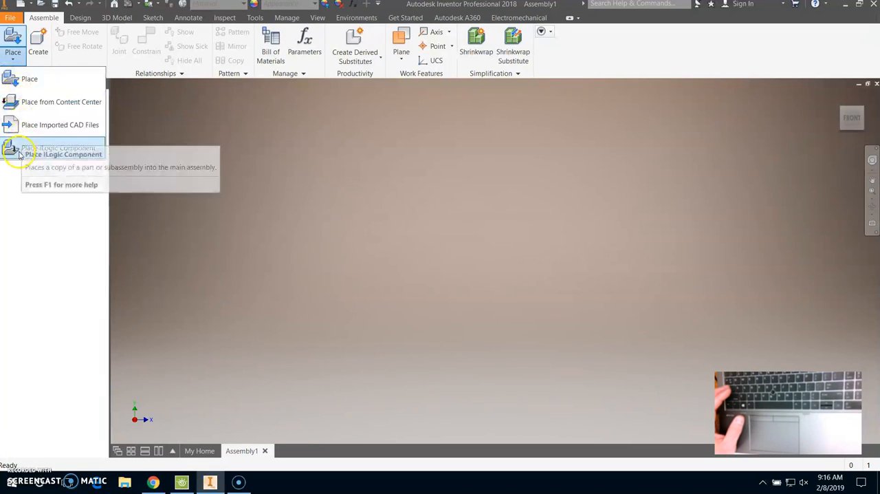
left_click(30, 79)
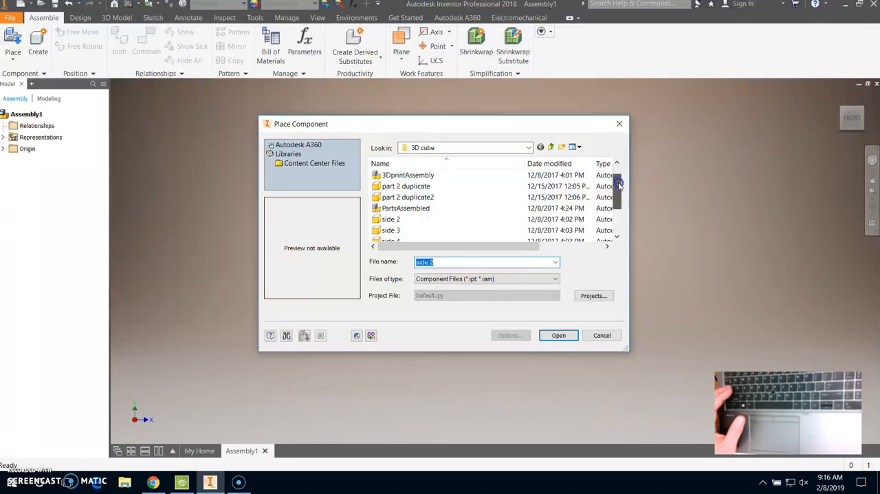
mouse_move(617, 177)
left_mouse_down()
mouse_move(617, 200)
mouse_move(618, 175)
left_mouse_up()
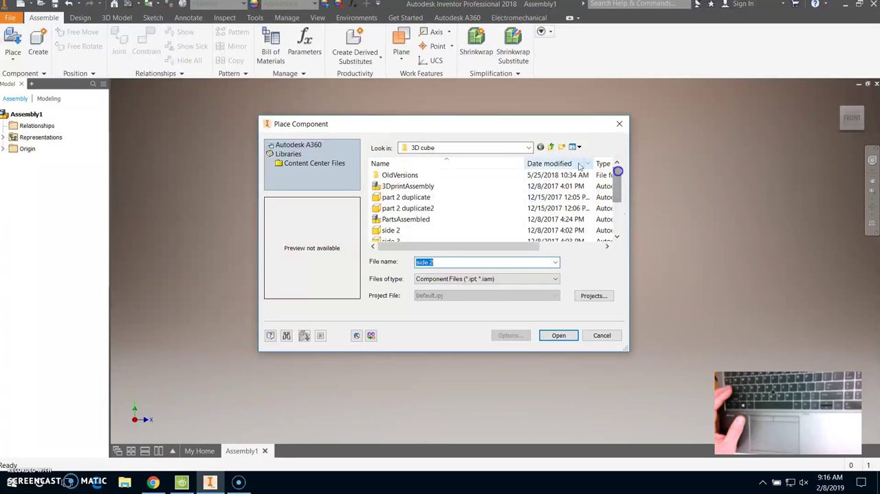
left_click(527, 148)
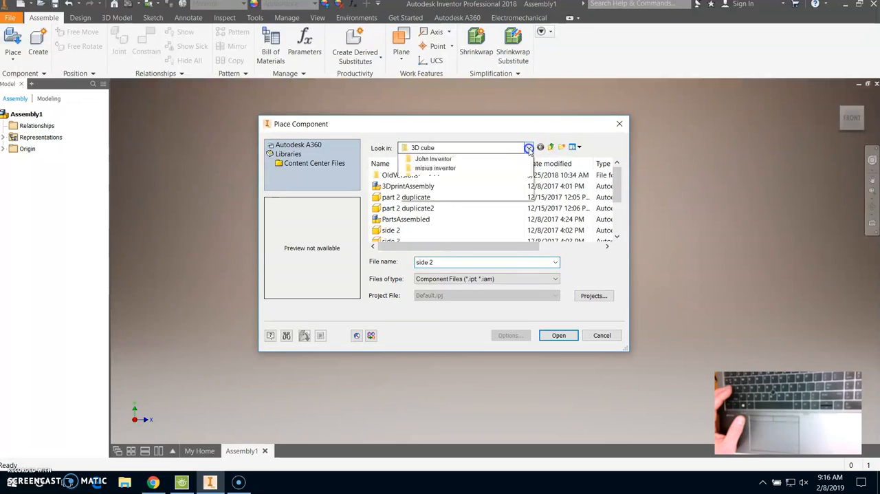
left_click(440, 156)
left_click(527, 148)
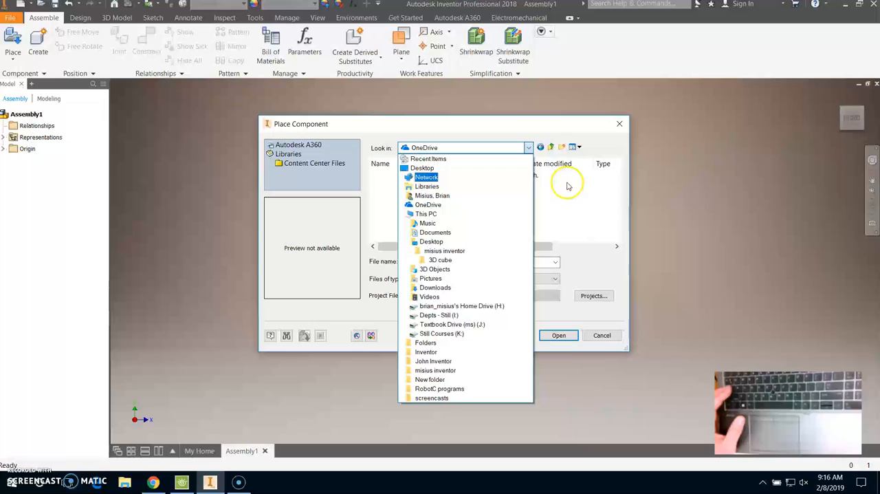
left_click(539, 125)
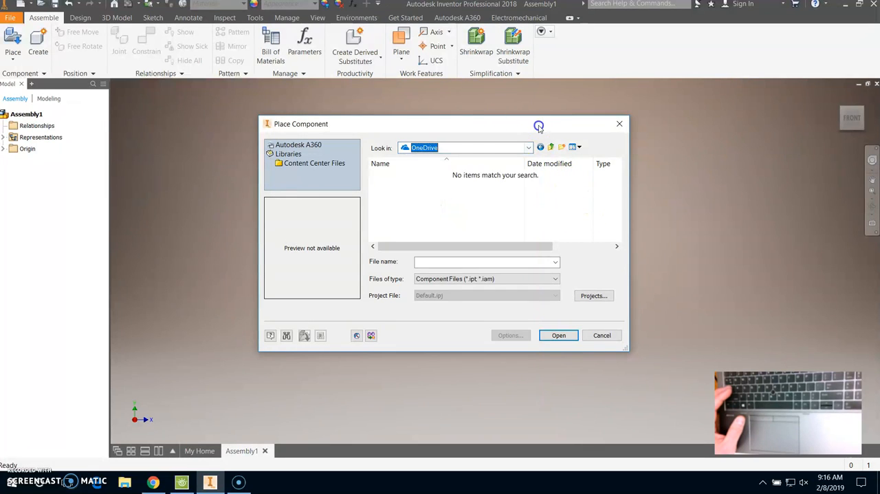
left_click(528, 147)
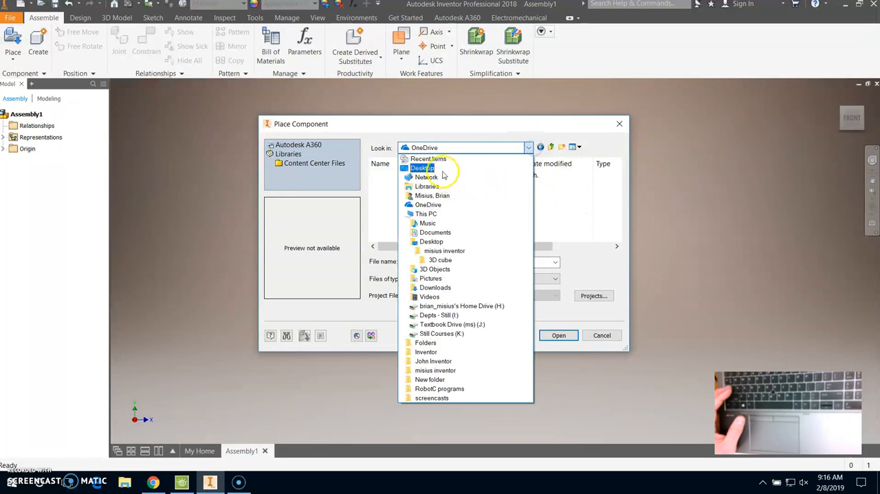
left_click(440, 260)
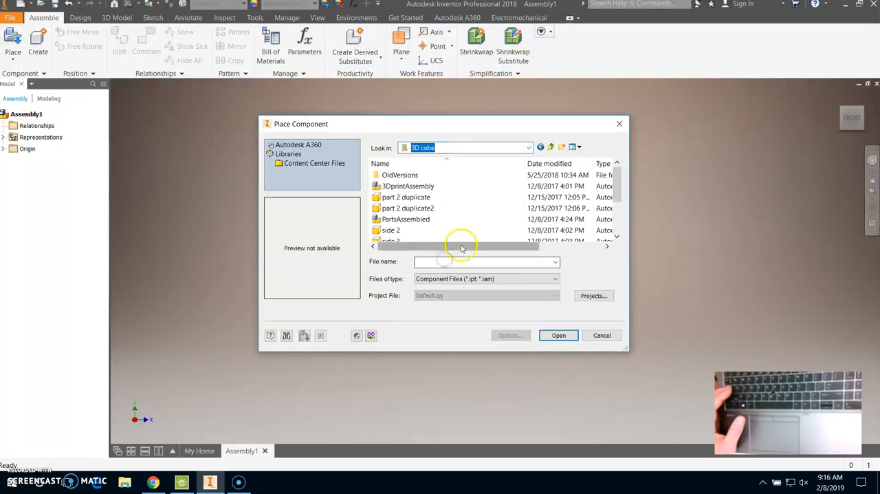
left_click_drag(617, 180, 616, 207)
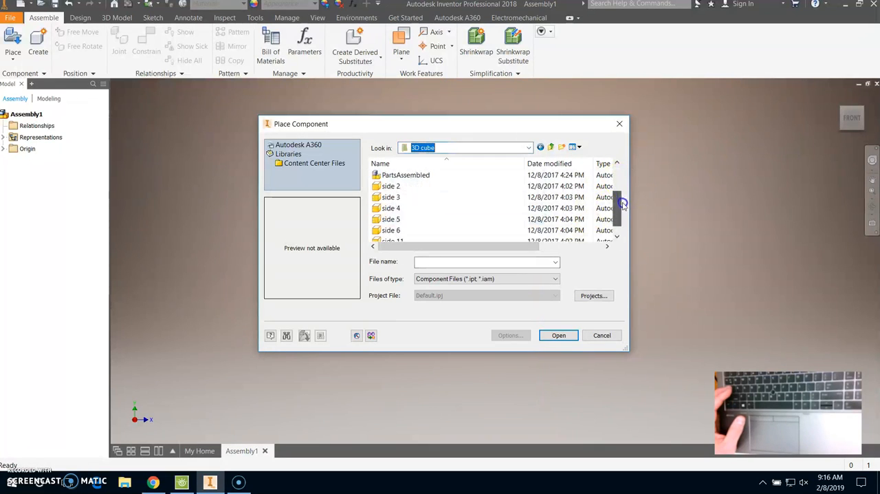
After previewing a few side parts, choose side 2 and load it for placement.
left_click(427, 197)
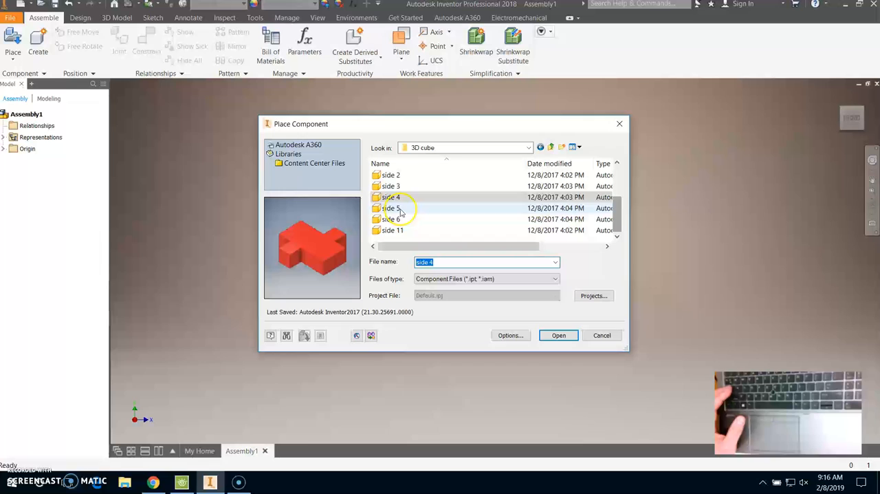
left_click(392, 208)
left_click(399, 229)
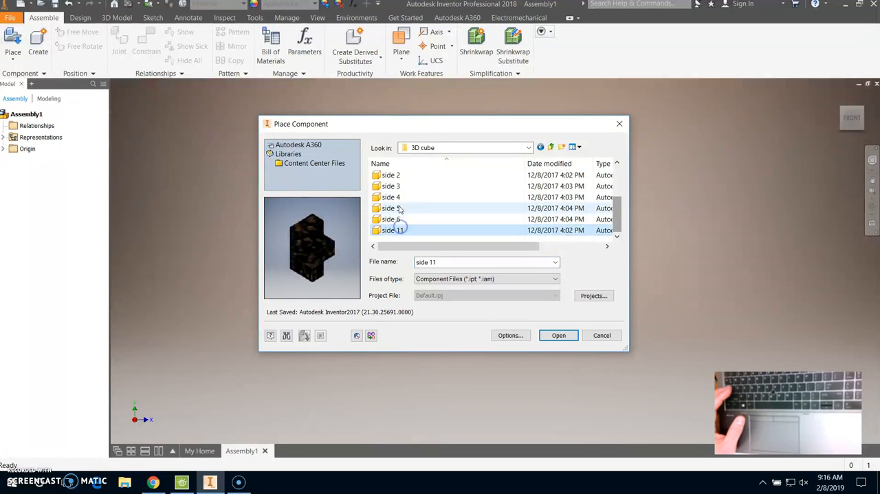
left_click(393, 175)
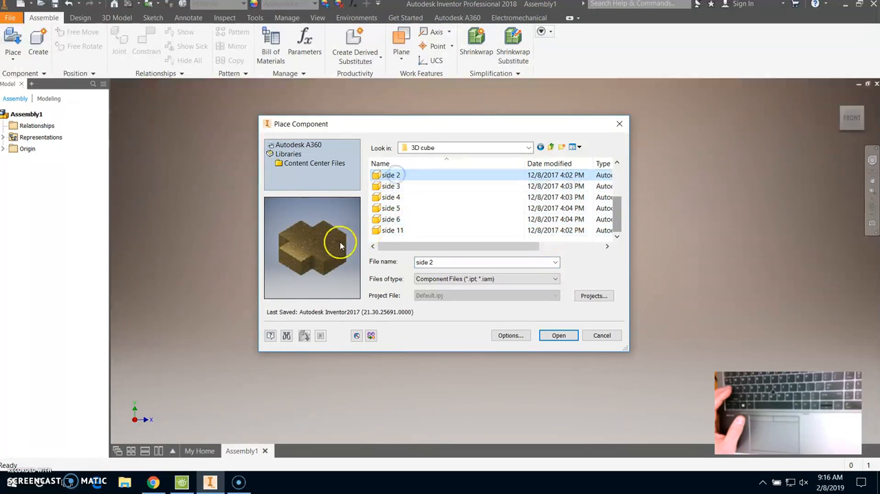
left_click(559, 335)
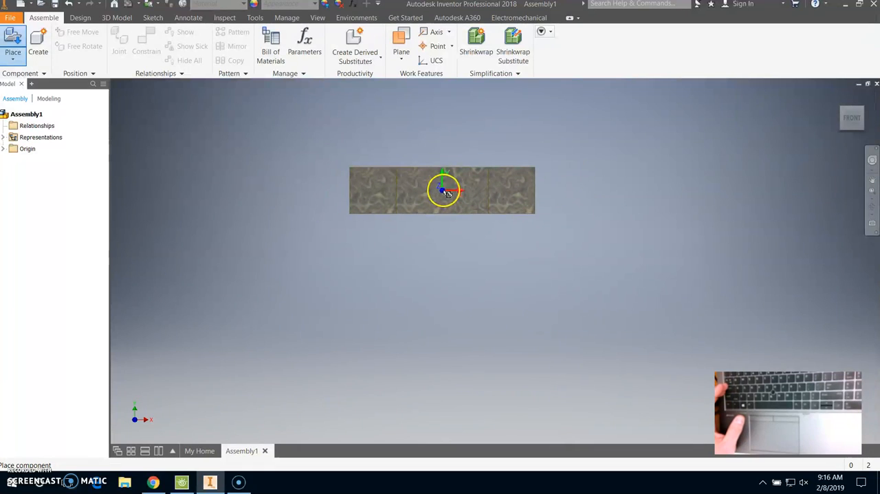
Drop one copy of side 2, drag it toward the centre, and start placing another part.
left_click(445, 191)
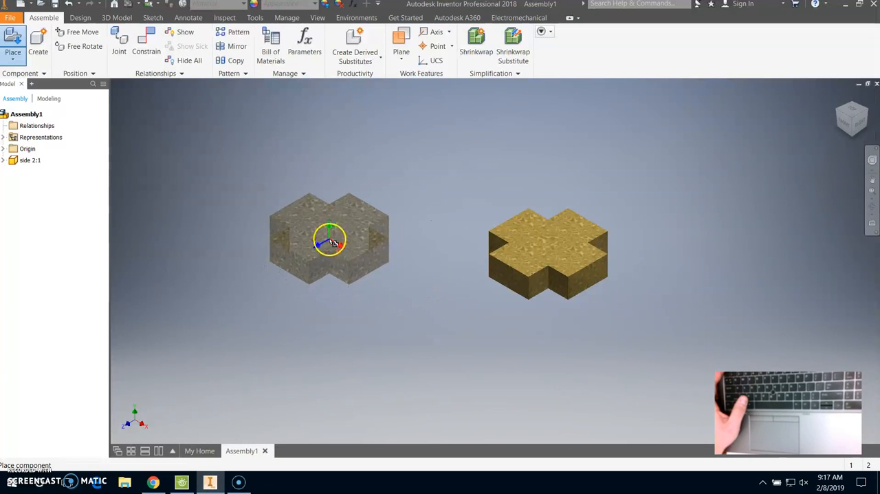
key("Escape")
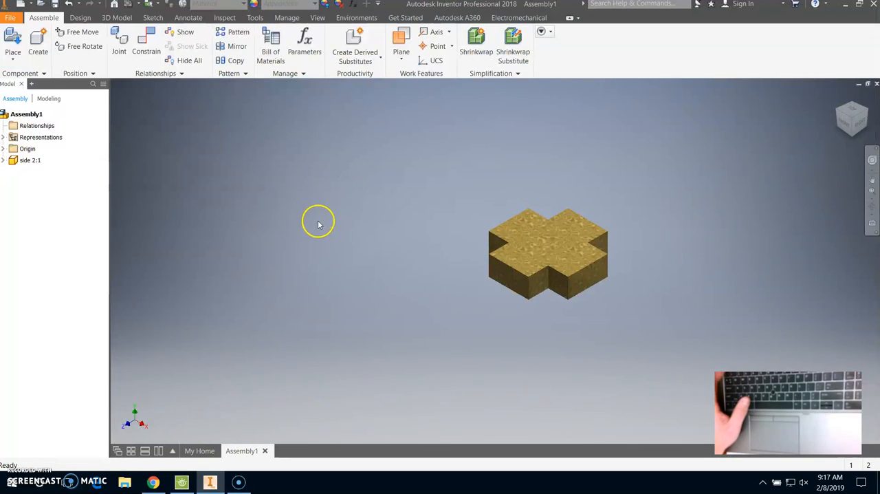
mouse_move(564, 254)
left_mouse_down()
mouse_move(377, 263)
mouse_move(415, 228)
left_mouse_up()
left_click(611, 237)
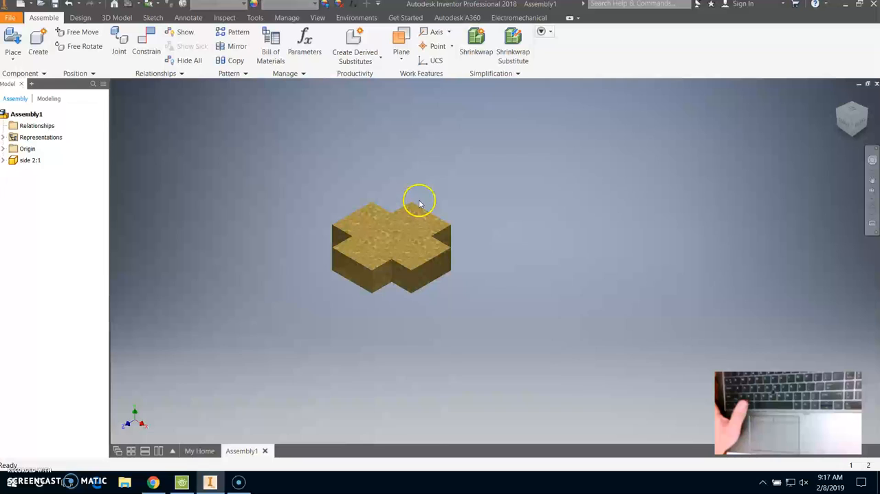
left_click(15, 61)
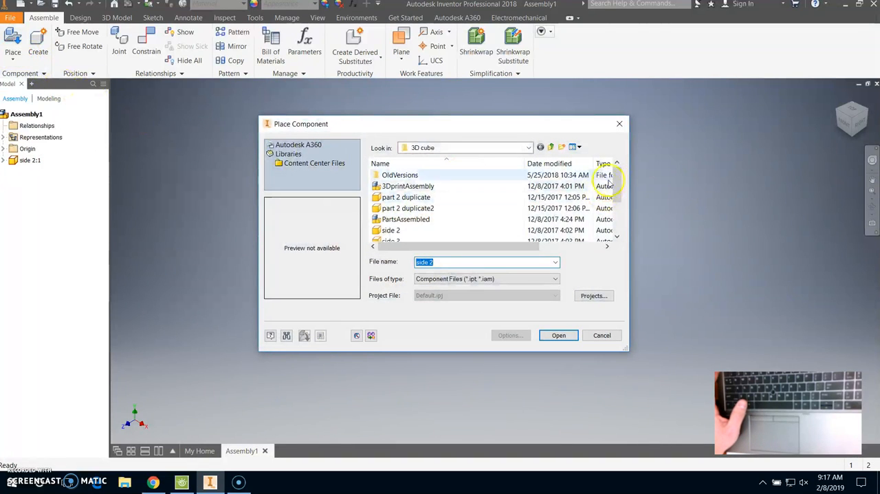
scroll(499, 199, "down", 3)
Select side 3, load it and drop one copy beside side 2.
left_click(406, 197)
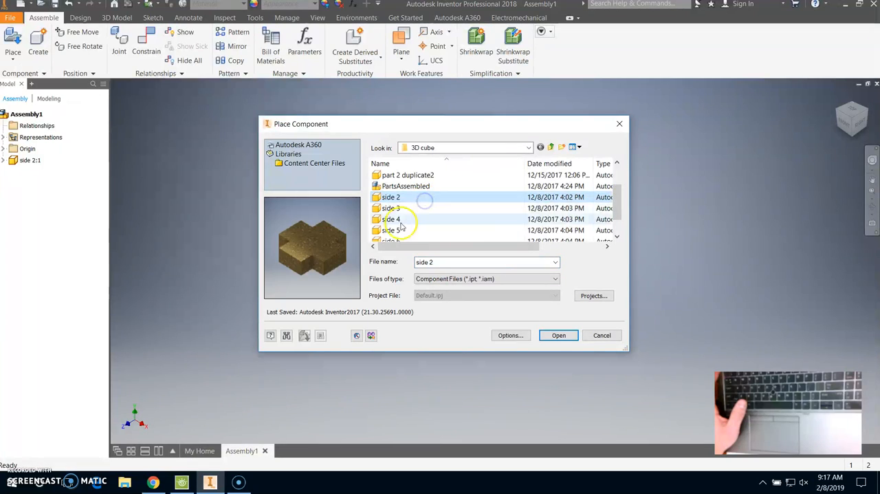
left_click(402, 209)
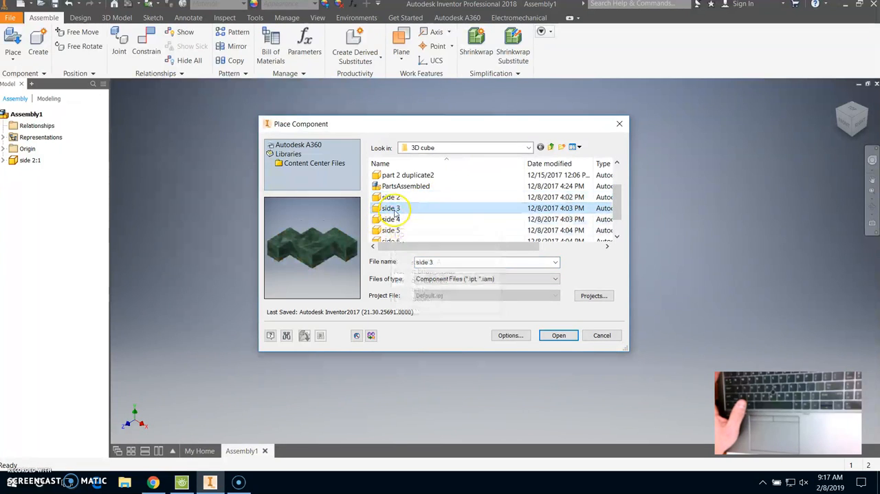
left_click(559, 335)
left_click(582, 189)
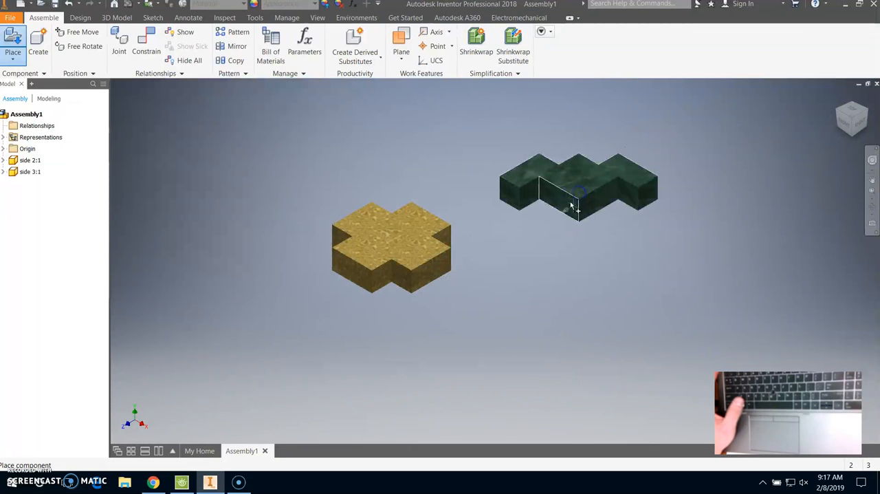
key("Escape")
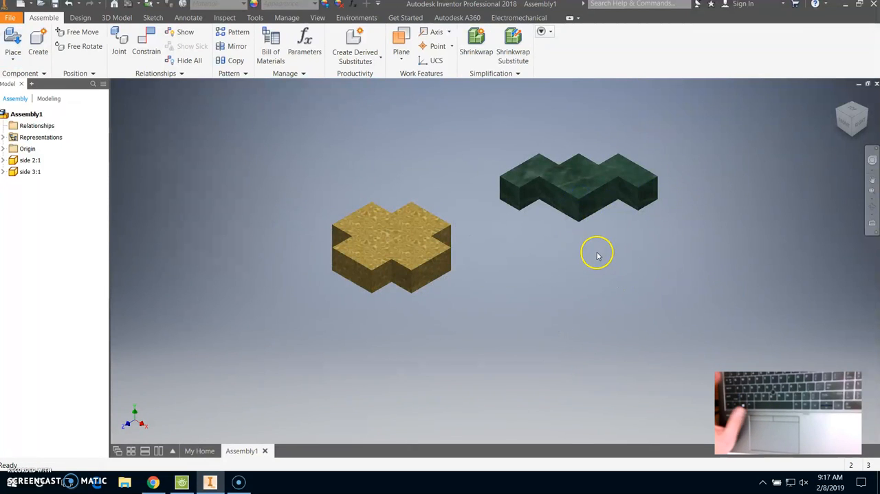
mouse_move(609, 193)
left_mouse_down()
mouse_move(593, 177)
mouse_move(571, 176)
left_mouse_up()
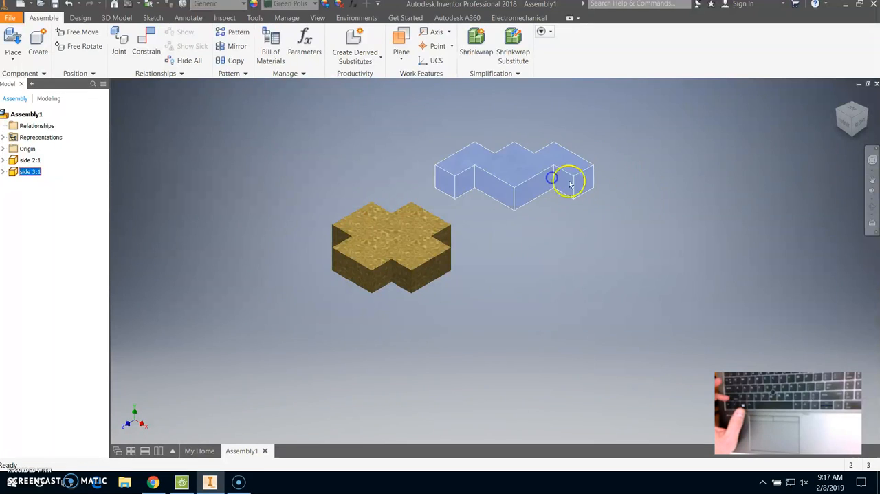
left_click(629, 248)
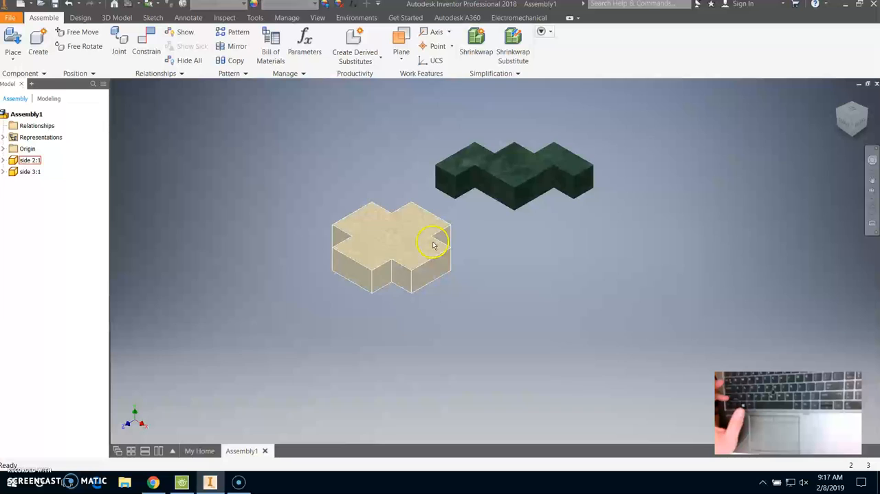
left_click(543, 172)
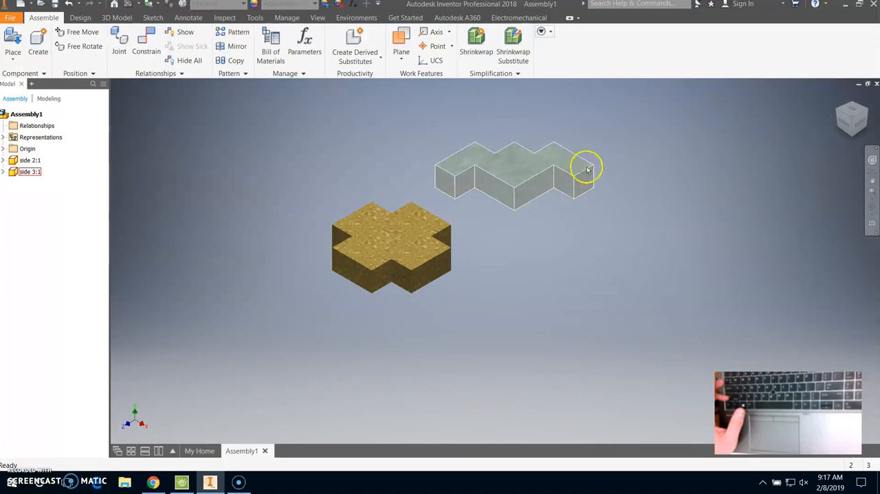
left_click(482, 233)
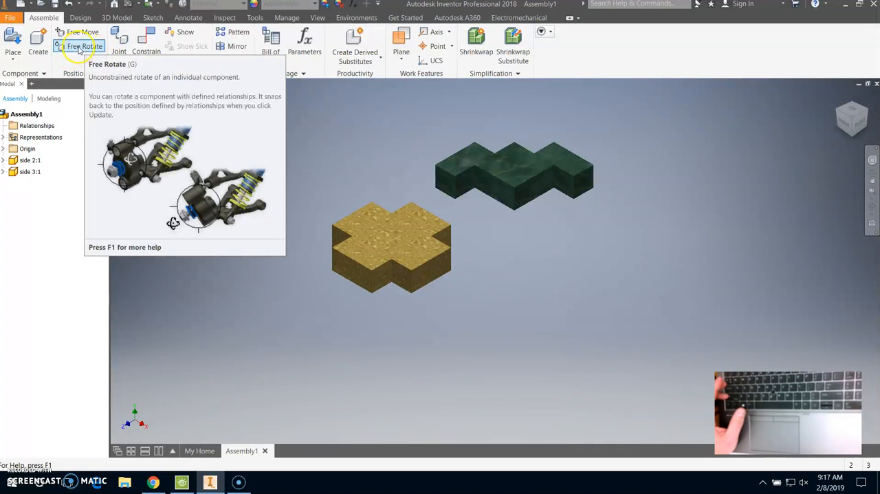
Free-rotate side 3:1 upright into a new orientation, then drag it down toward the gold piece.
left_click(79, 50)
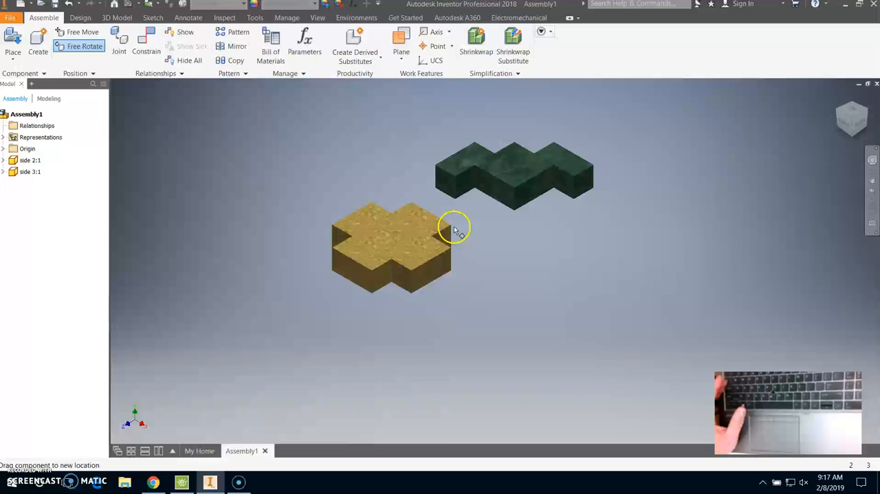
left_click(512, 178)
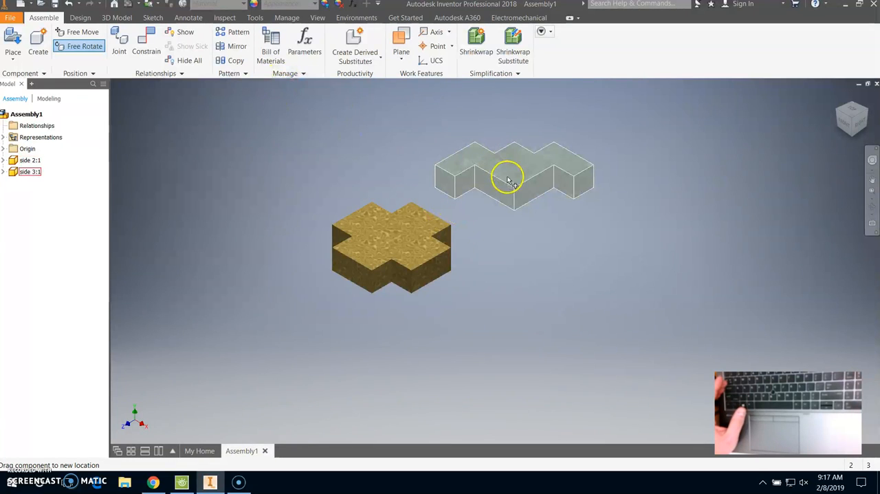
left_click(514, 177)
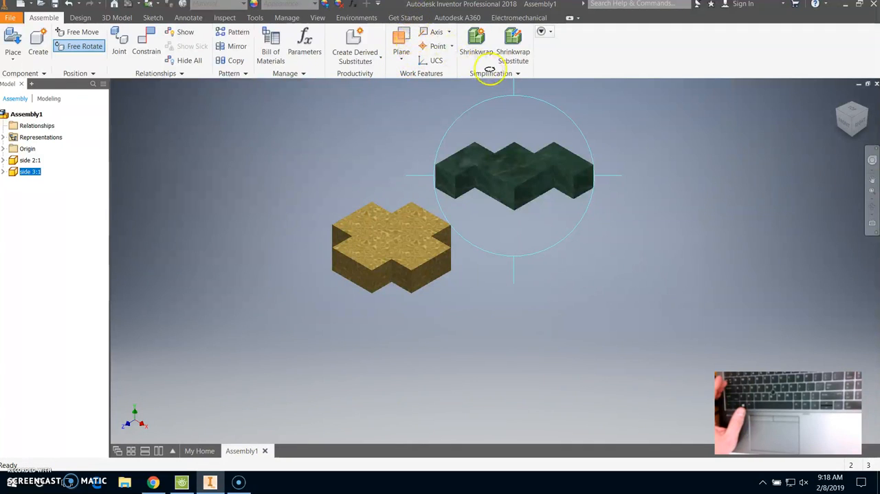
mouse_move(331, 121)
left_mouse_down()
mouse_move(299, 89)
mouse_move(418, 182)
left_mouse_up()
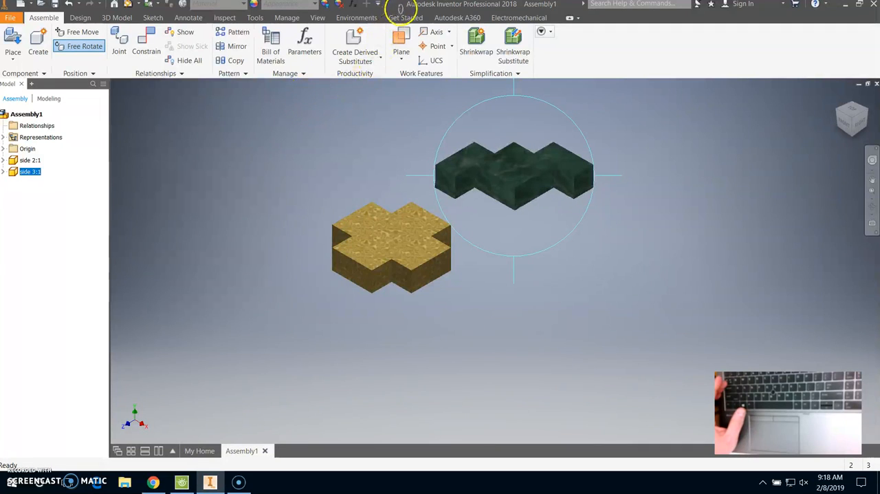
mouse_move(512, 97)
left_mouse_down()
mouse_move(512, 189)
mouse_move(509, 114)
mouse_move(475, 158)
mouse_move(601, 199)
mouse_move(567, 106)
mouse_move(543, 93)
mouse_move(523, 99)
left_mouse_up()
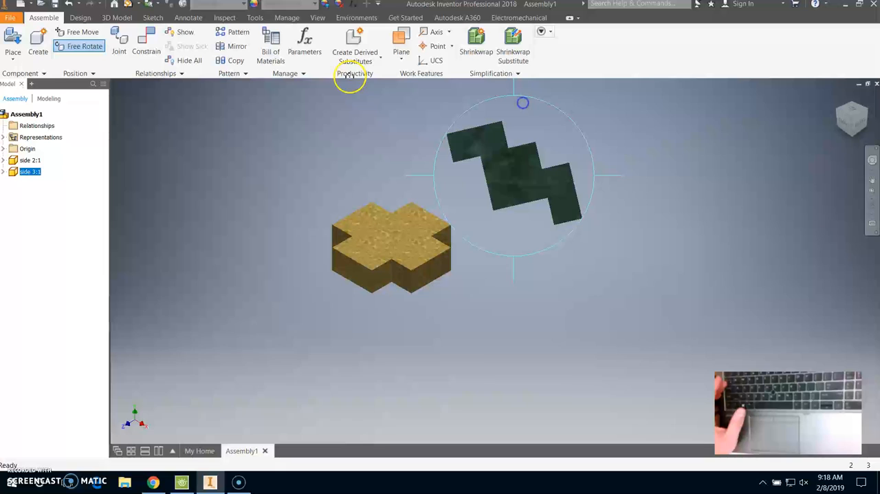
left_click_drag(481, 152, 455, 187)
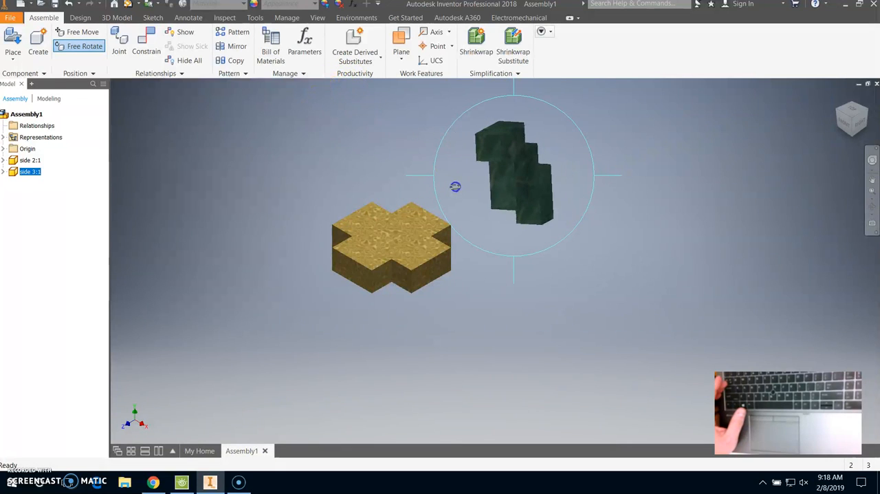
mouse_move(523, 206)
left_mouse_down()
mouse_move(514, 96)
mouse_move(501, 95)
left_mouse_up()
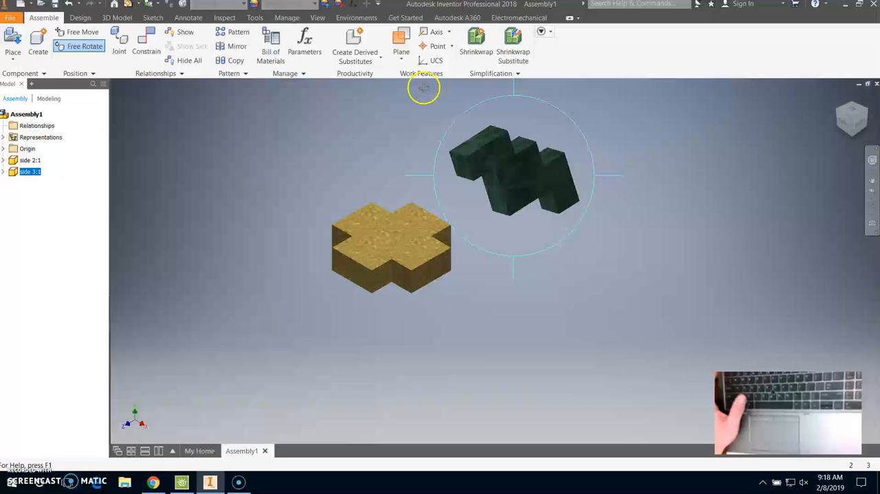
key("Escape")
mouse_move(465, 135)
left_mouse_down()
mouse_move(389, 144)
mouse_move(375, 96)
left_mouse_up()
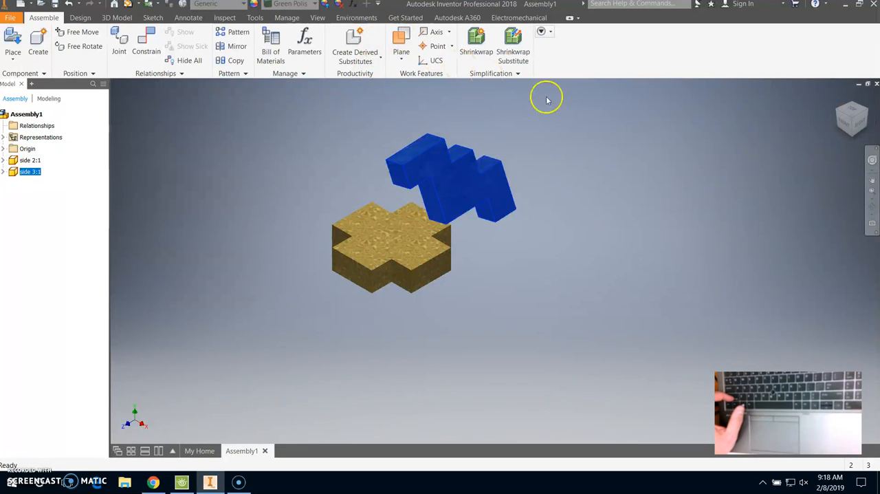
Orbit around and drag side 3:1 down until it rests against the edge of side 2:1.
mouse_move(639, 120)
middle_mouse_down("shift")
mouse_move(569, 278)
mouse_move(454, 263)
mouse_move(518, 260)
mouse_move(542, 279)
middle_mouse_up("shift")
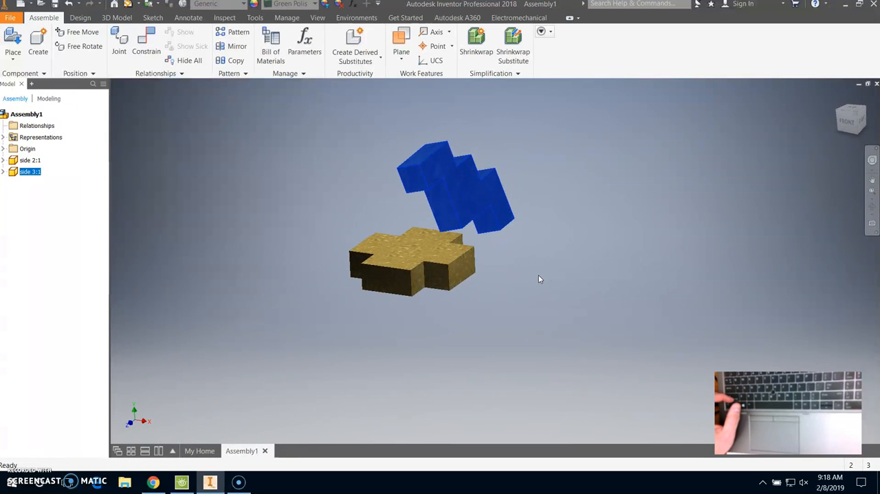
mouse_move(539, 278)
middle_mouse_down("shift")
mouse_move(508, 272)
mouse_move(487, 229)
middle_mouse_up("shift")
left_click_drag(488, 229, 447, 205)
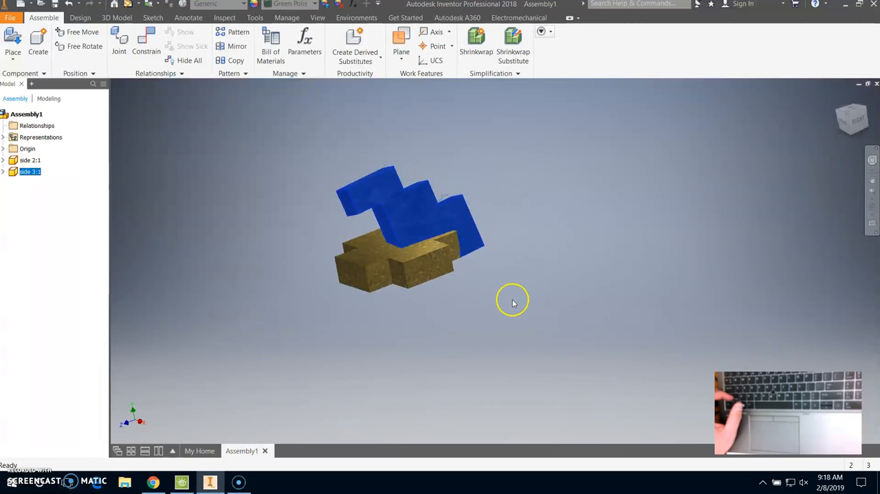
mouse_move(512, 303)
middle_mouse_down("shift")
mouse_move(543, 289)
mouse_move(591, 292)
middle_mouse_up("shift")
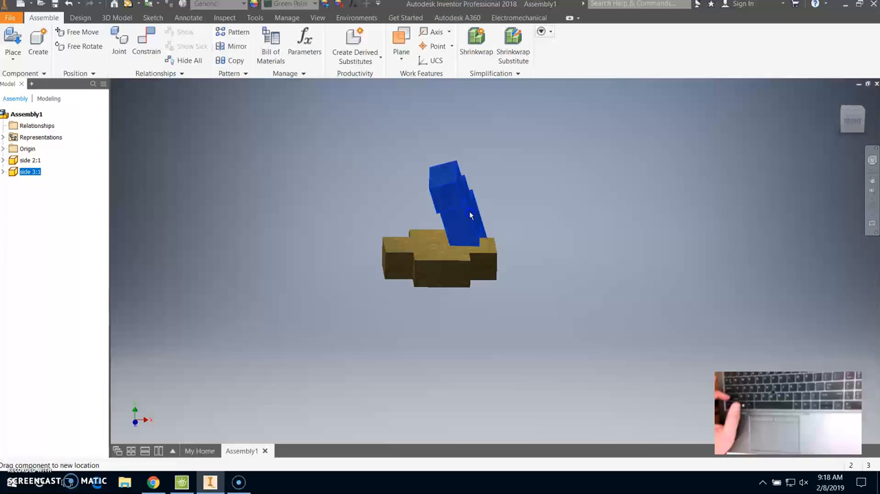
left_click_drag(470, 215, 481, 206)
Orbit to see the pieces' sides and start the Constrain command for a mate.
mouse_move(506, 365)
middle_mouse_down("shift")
mouse_move(470, 348)
mouse_move(383, 356)
middle_mouse_up("shift")
left_click(452, 270)
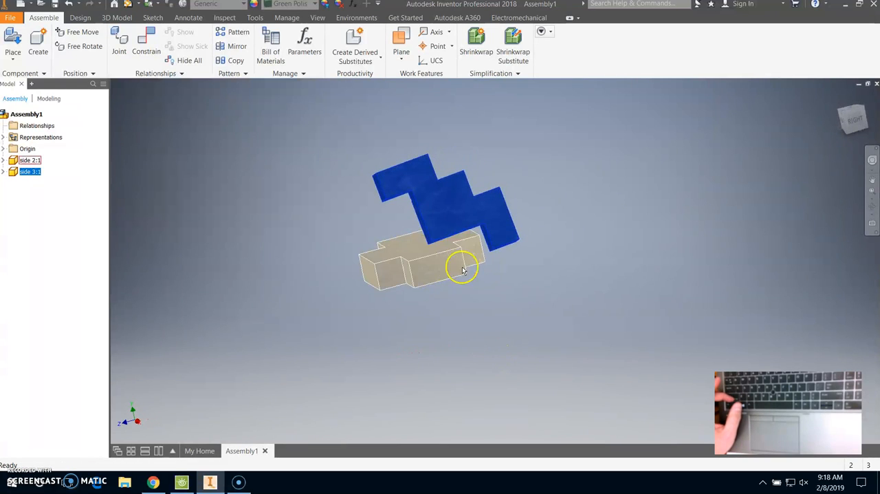
mouse_move(456, 321)
middle_mouse_down("shift")
mouse_move(543, 313)
mouse_move(488, 314)
middle_mouse_up("shift")
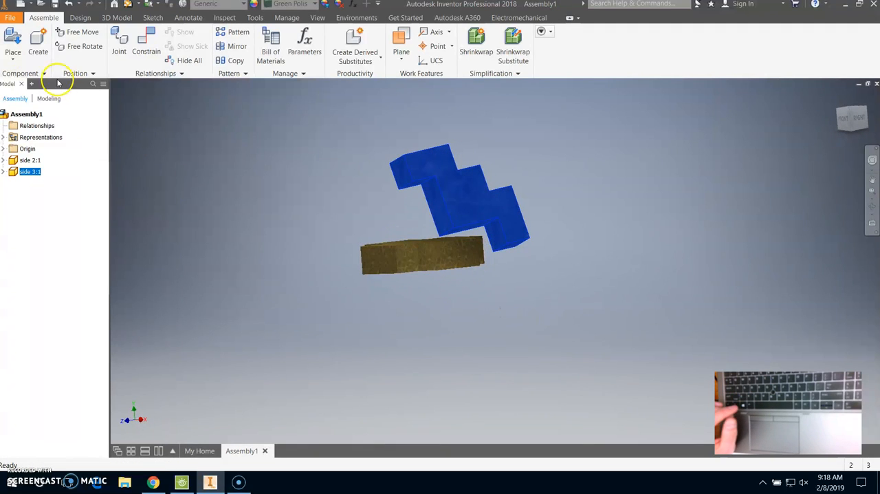
left_click(146, 46)
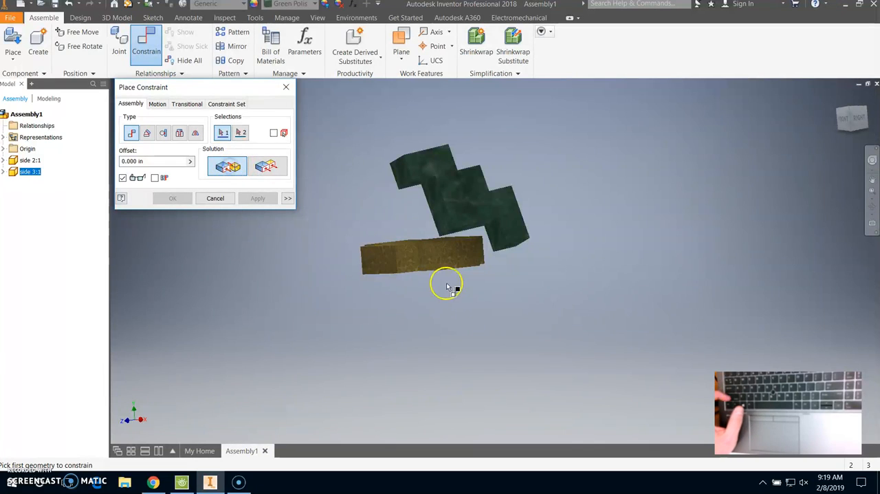
scroll(462, 270, "up", 2)
scroll(481, 254, "down", 5)
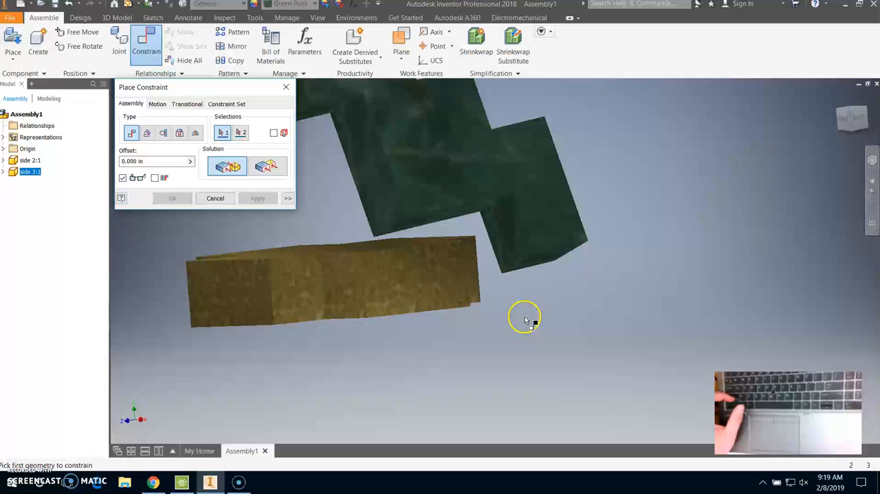
Mate the green piece's end face against a side face of the gold piece and apply it.
middle_click_drag(532, 319, 545, 309, "shift")
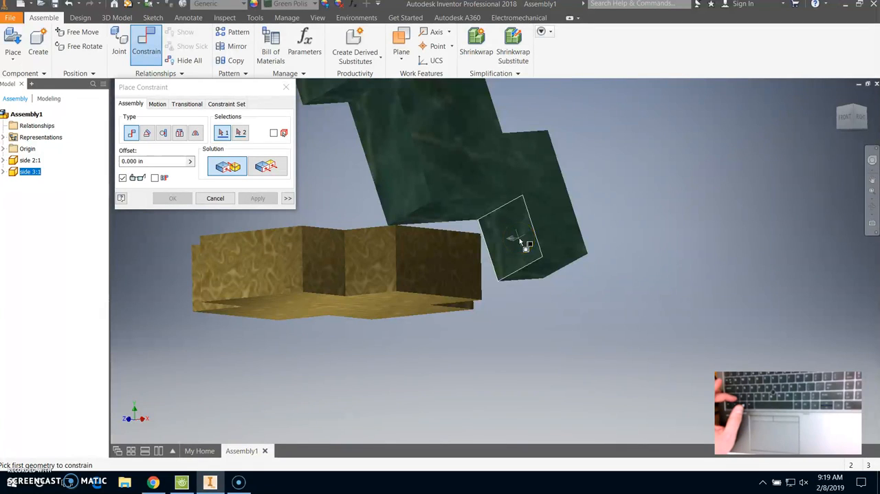
left_click(512, 353)
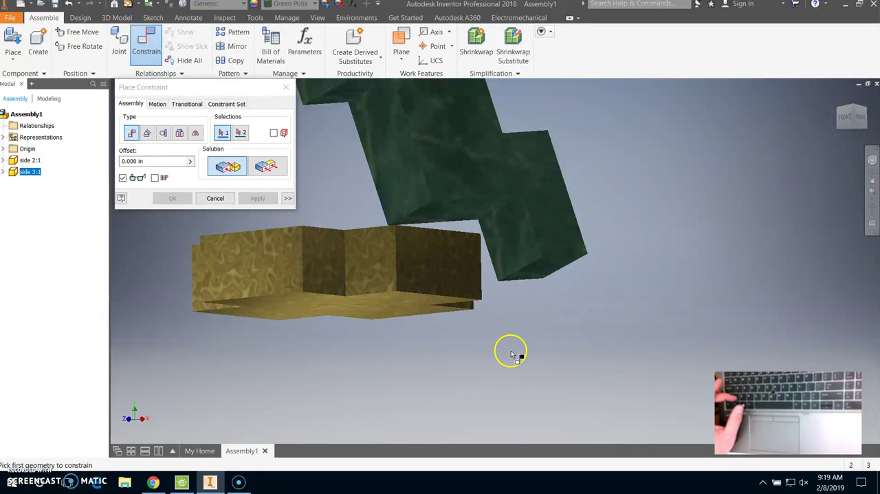
left_click(513, 241)
middle_click_drag(515, 344, 380, 347, "shift")
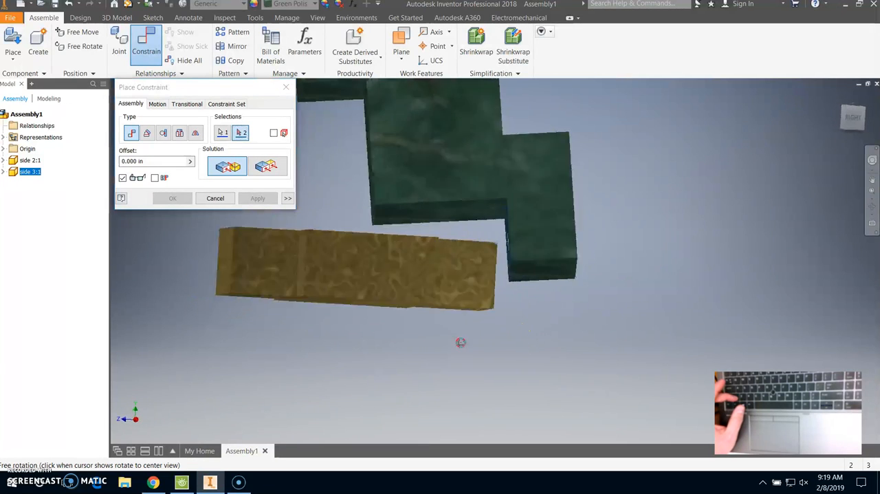
left_click(404, 269)
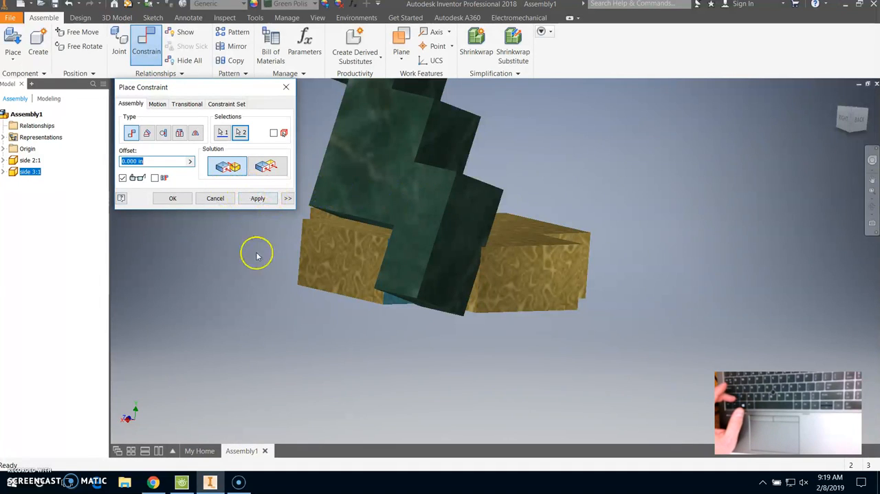
left_click(259, 199)
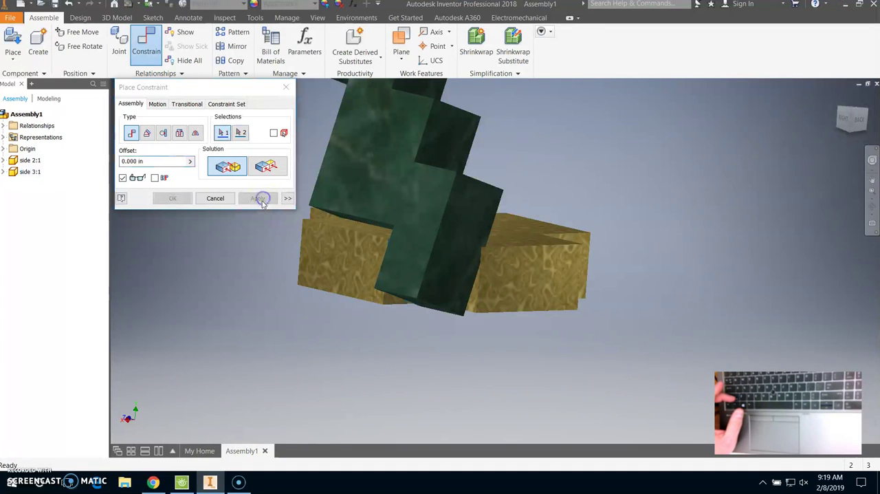
left_click(289, 86)
left_click(438, 178)
Drag side 3:1 to test its remaining freedom, then start Constrain again.
left_click_drag(438, 177, 419, 175)
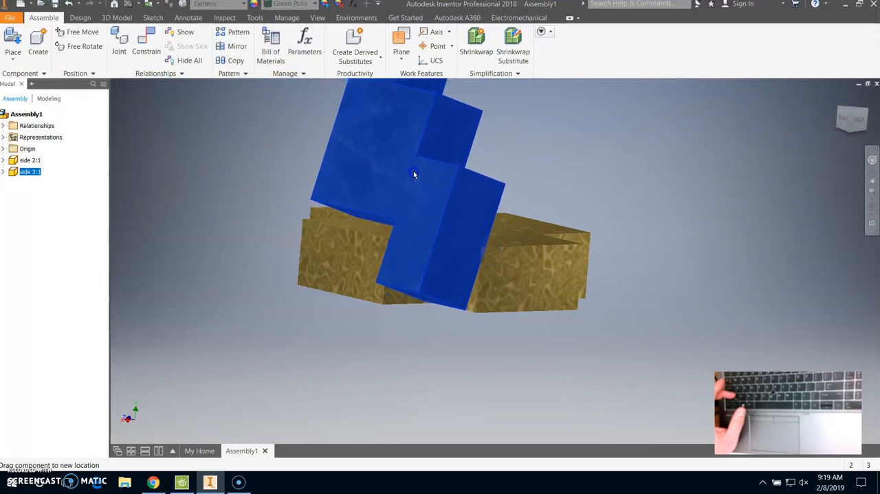
left_click(352, 166)
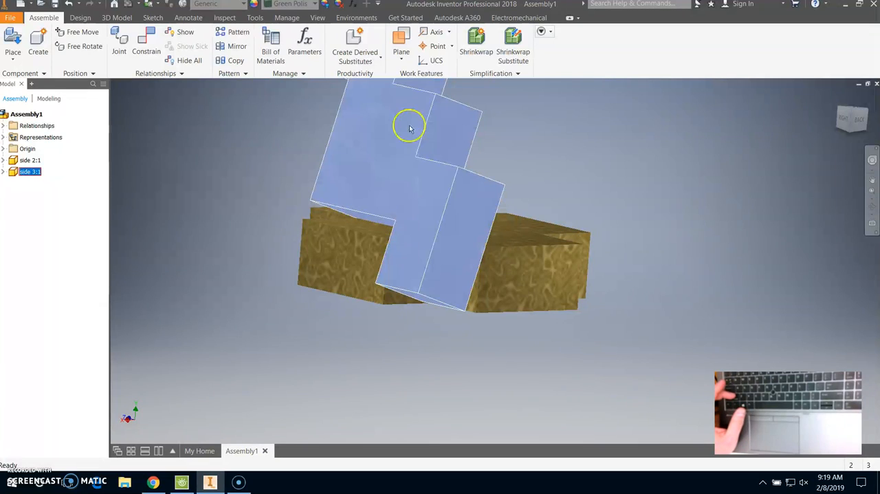
left_click(357, 133)
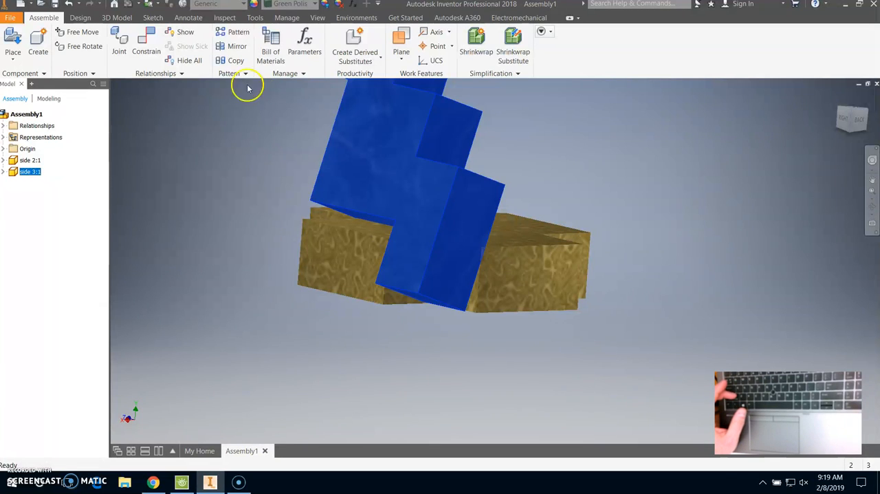
left_click(148, 42)
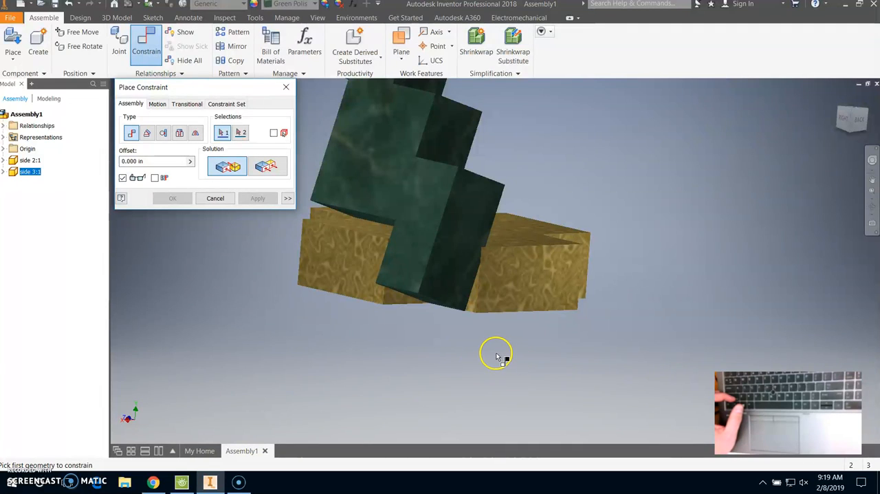
Mate an edge of the green piece to the matching edge of the gold piece and apply it.
left_click_drag(499, 352, 420, 352, "shift")
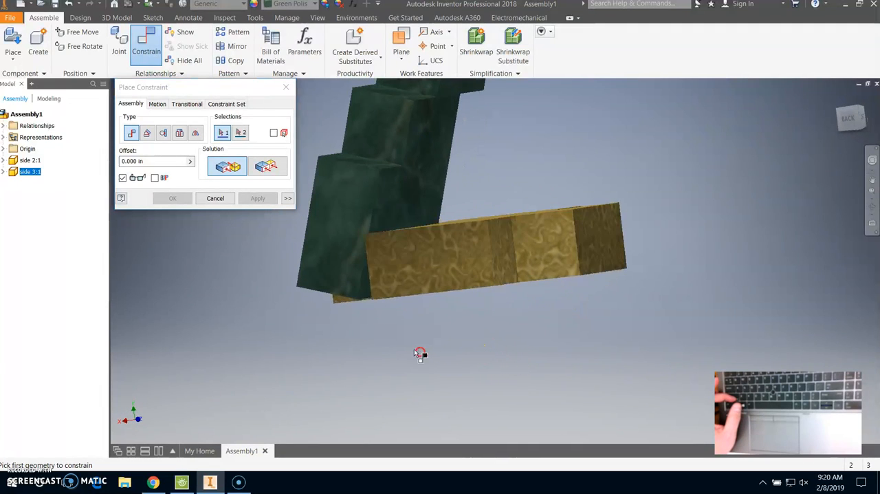
left_click(378, 205)
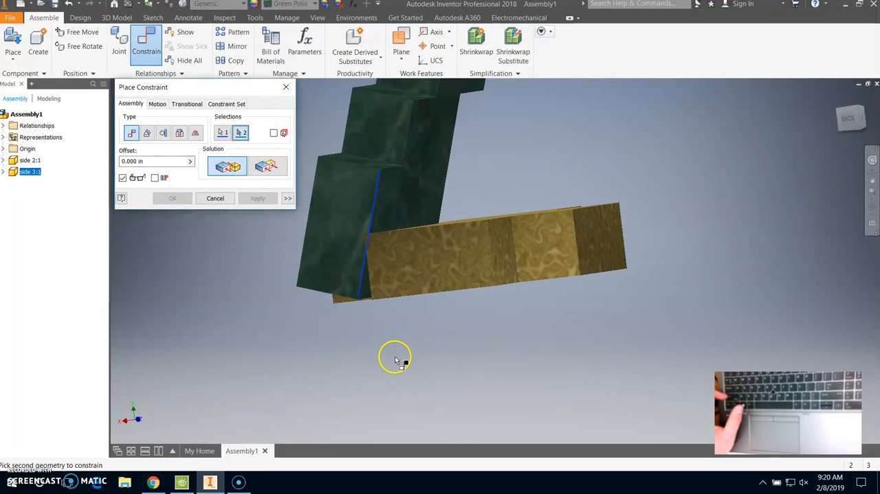
middle_click_drag(396, 357, 440, 354, "shift")
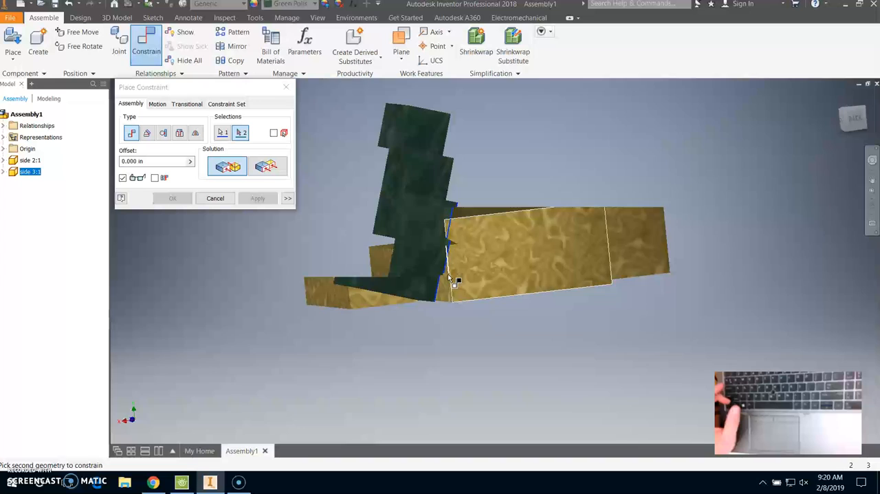
scroll(450, 279, "up", 5)
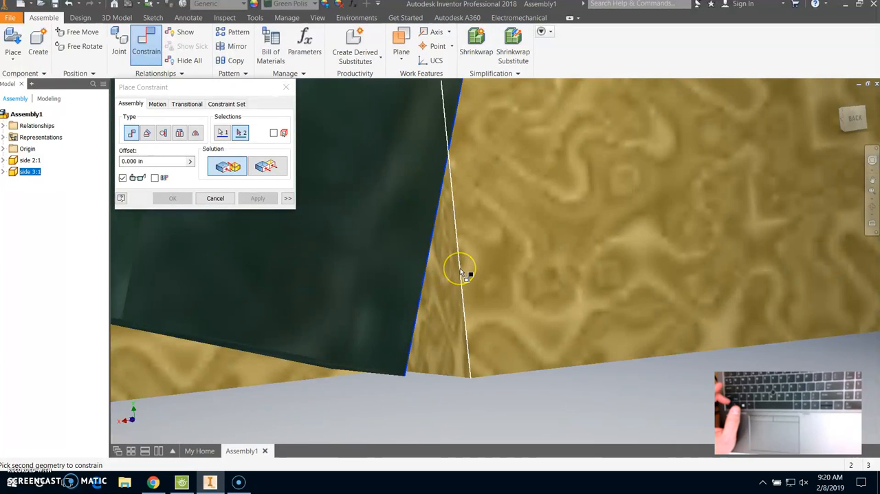
scroll(461, 269, "down", 5)
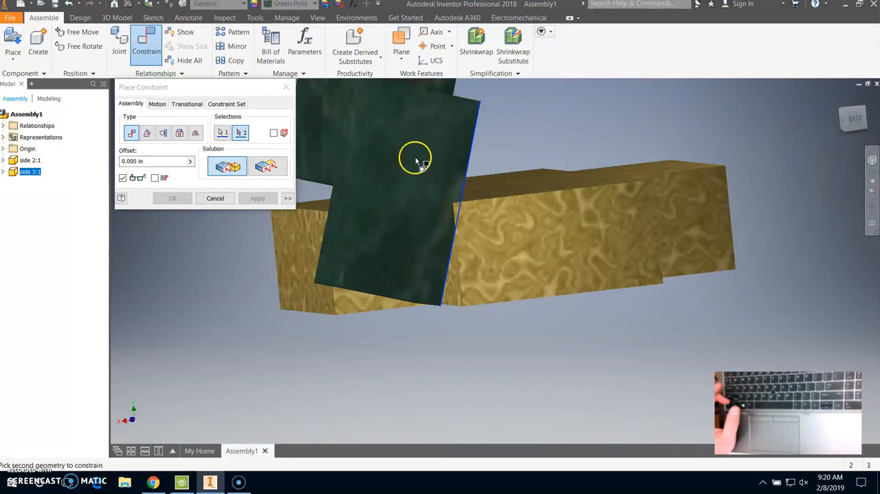
left_click(461, 268)
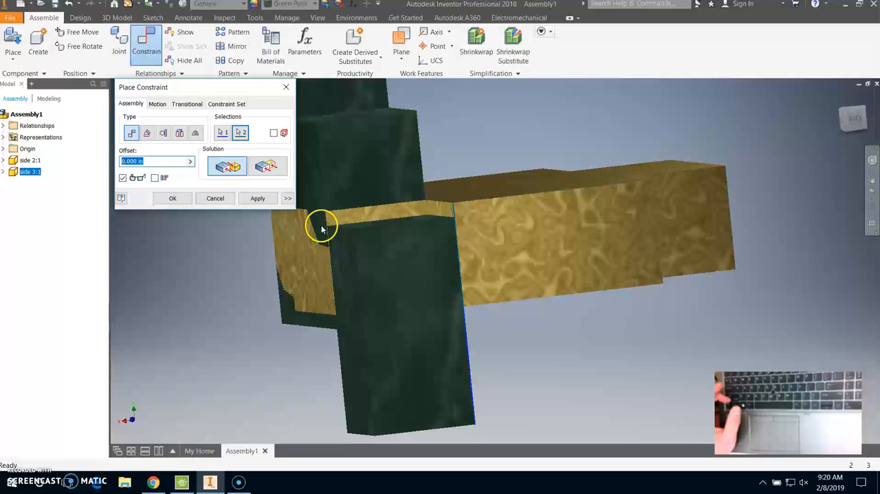
left_click(259, 198)
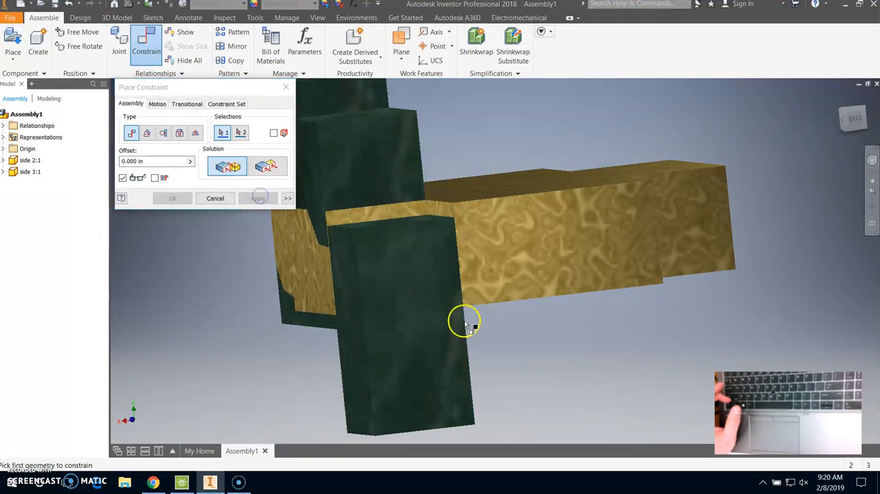
left_click(287, 88)
Orbit the assembly and nudge the green piece to see how it still slides freely.
key("F4")
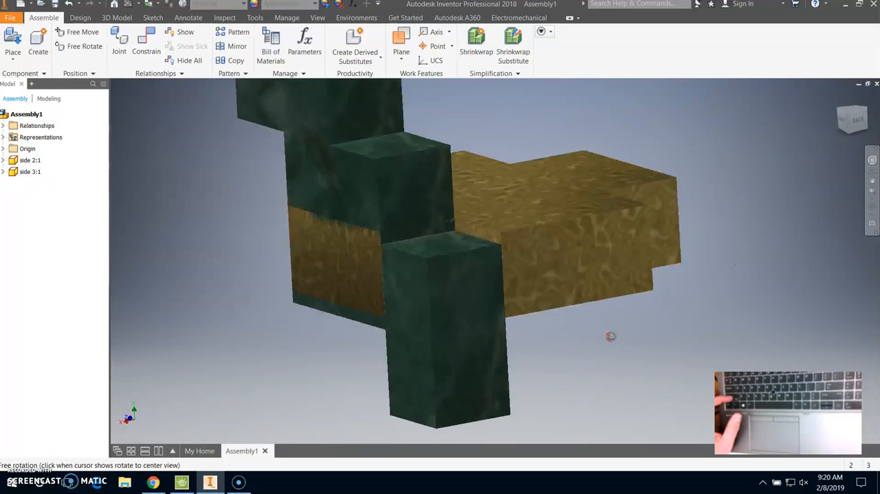
left_click_drag(598, 340, 634, 331)
mouse_move(481, 302)
left_mouse_down()
mouse_move(384, 199)
mouse_move(496, 189)
mouse_move(520, 259)
mouse_move(510, 268)
left_mouse_up()
middle_click_drag(557, 372, 670, 314, "shift")
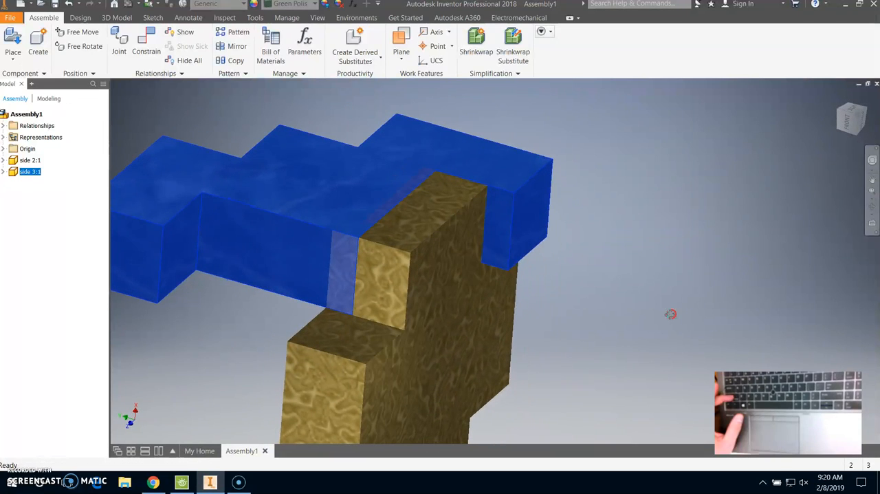
Slide the green side 3:1 piece to a new position along the gold piece and begin a new constraint.
left_click(595, 303)
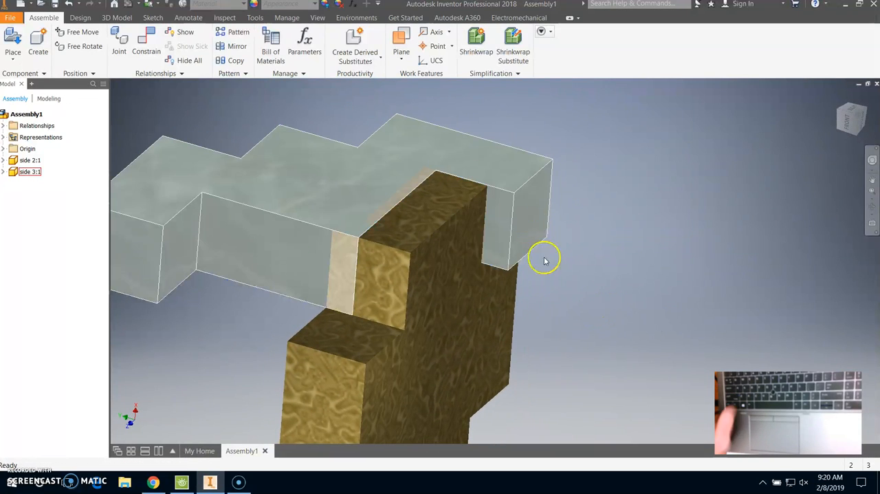
left_click(517, 274)
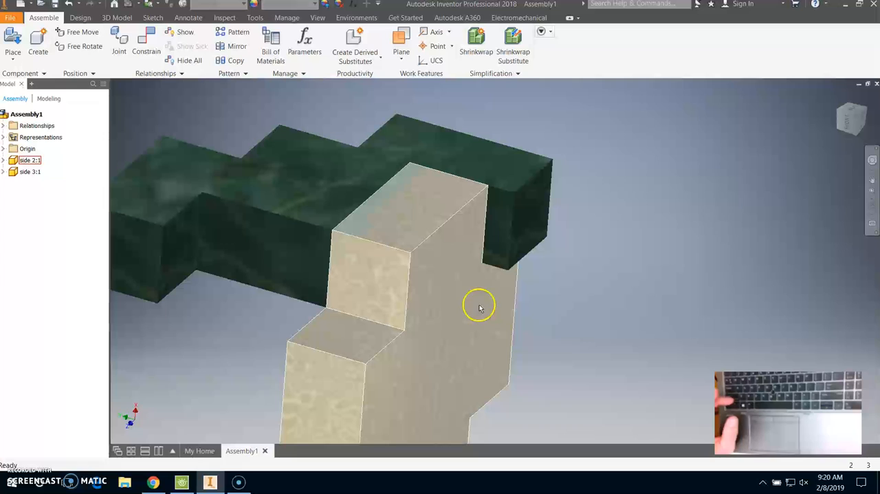
left_click(536, 210)
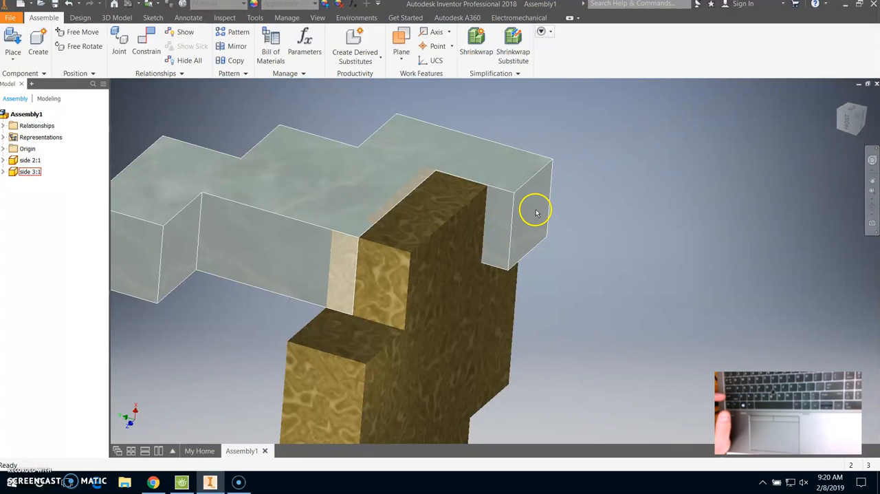
left_click_drag(326, 182, 292, 170)
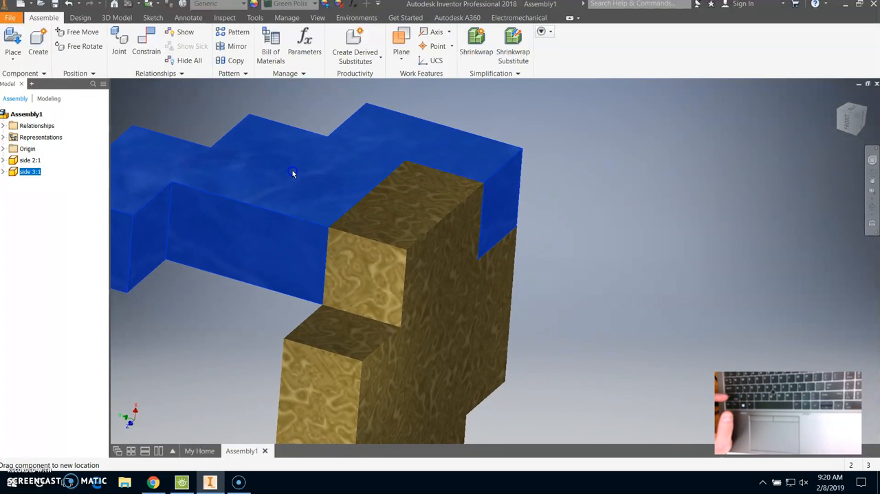
scroll(427, 174, "down", 1)
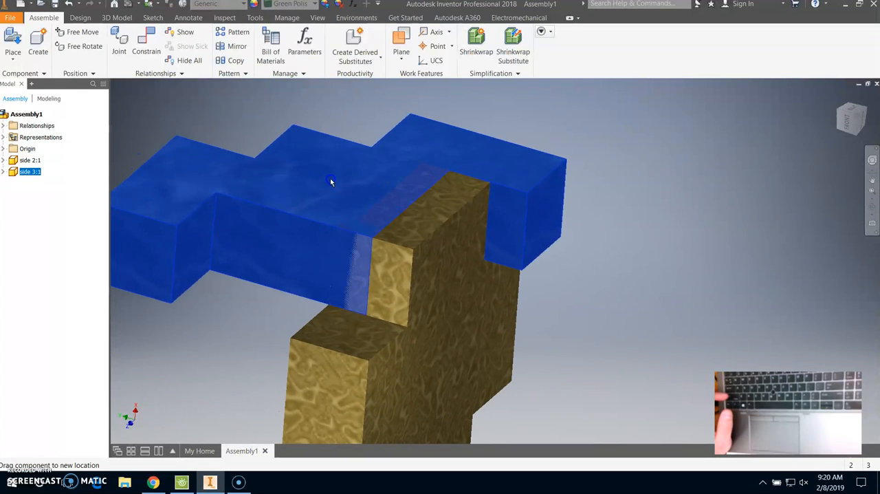
left_click(148, 45)
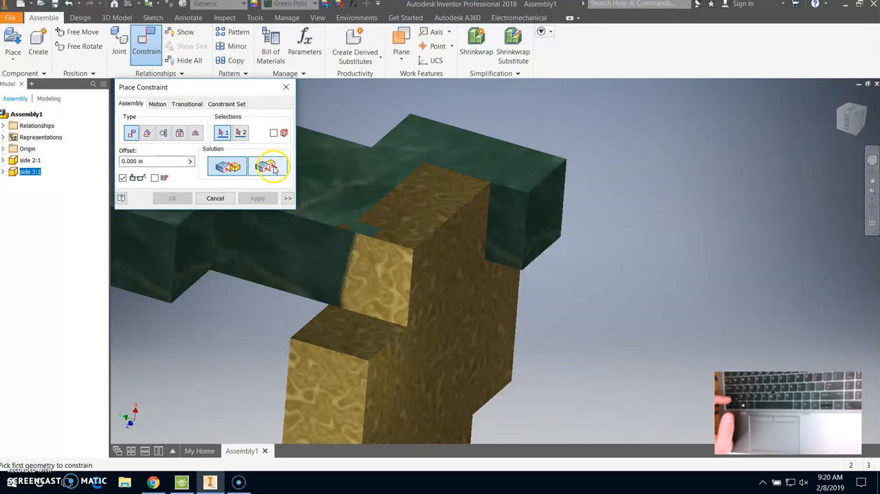
Apply a flush constraint between the green piece's end face and the gold piece's side face.
left_click(275, 168)
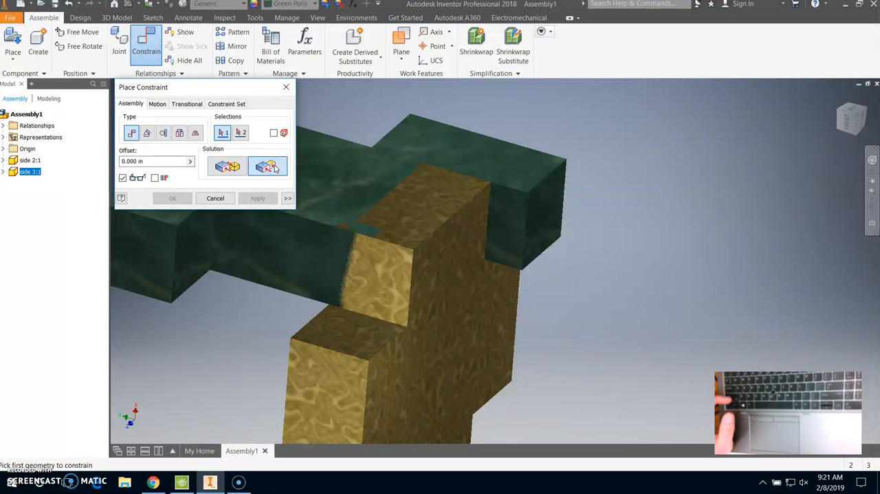
left_click(552, 210)
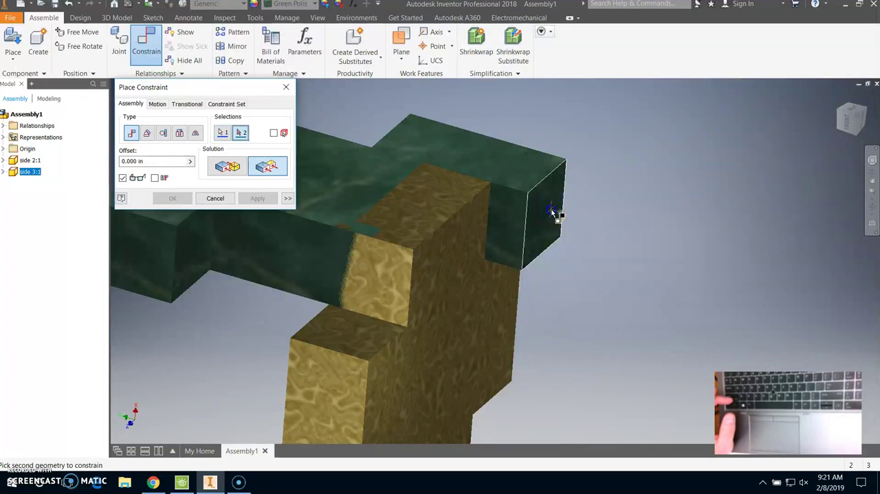
left_click(449, 273)
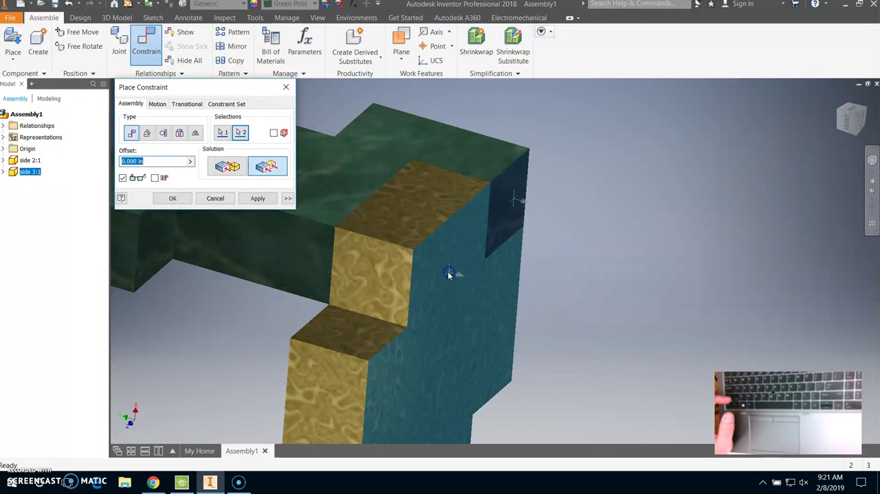
left_click(257, 198)
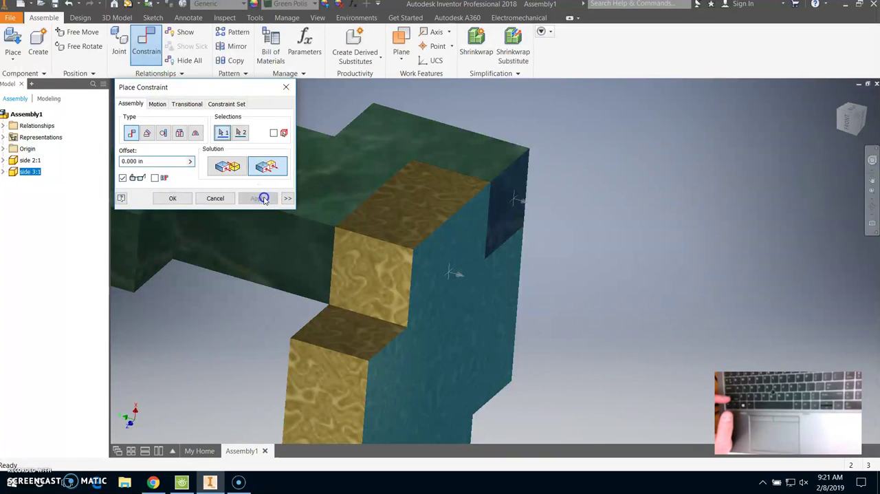
left_click(286, 89)
scroll(412, 155, "down", 5)
scroll(440, 169, "down", 3)
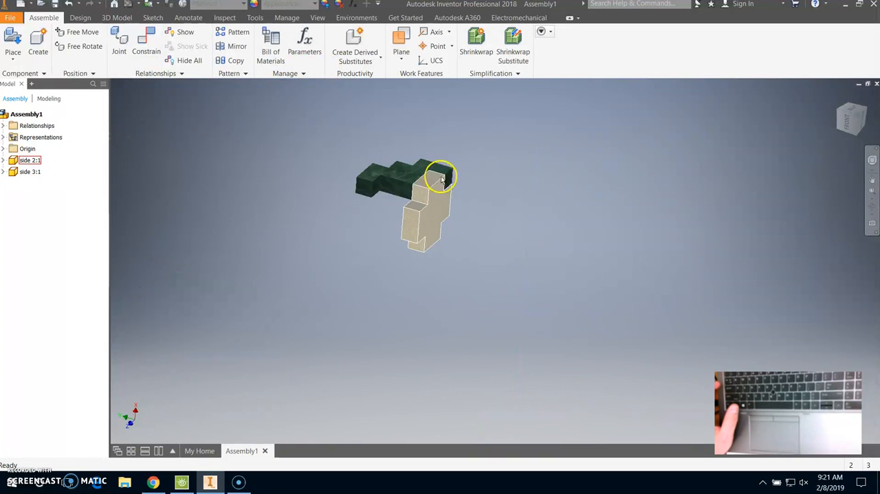
left_click(382, 169)
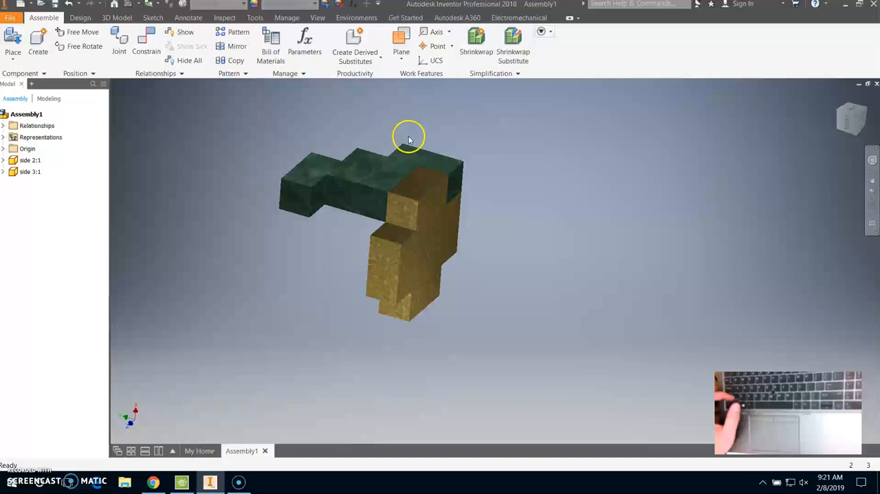
middle_click_drag(412, 138, 543, 124, "shift")
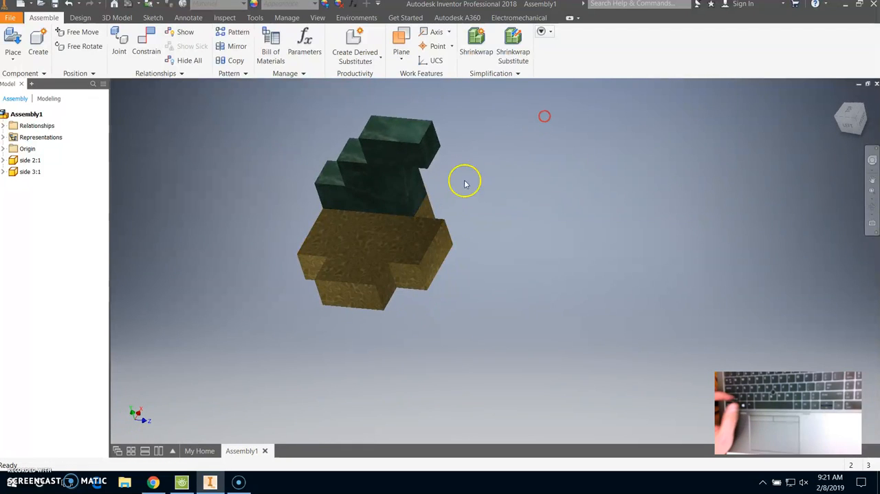
mouse_move(371, 154)
left_mouse_down()
mouse_move(323, 180)
mouse_move(427, 184)
left_mouse_up()
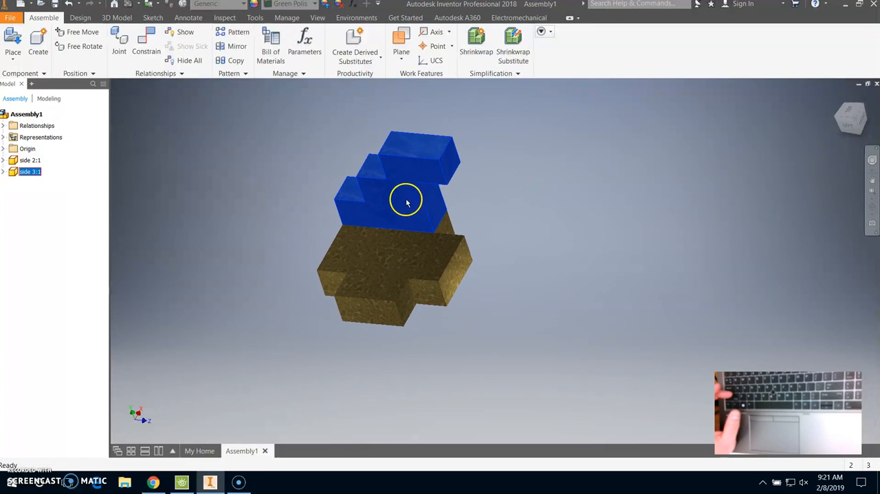
left_click(414, 193)
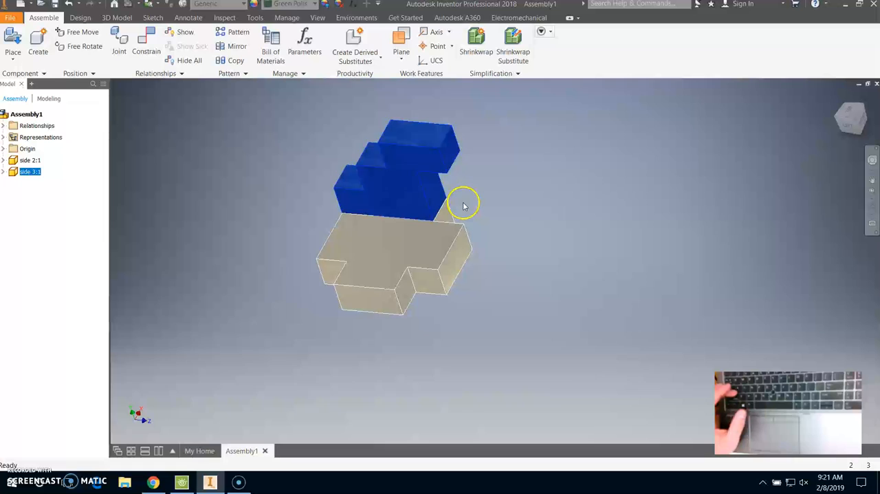
key("Escape")
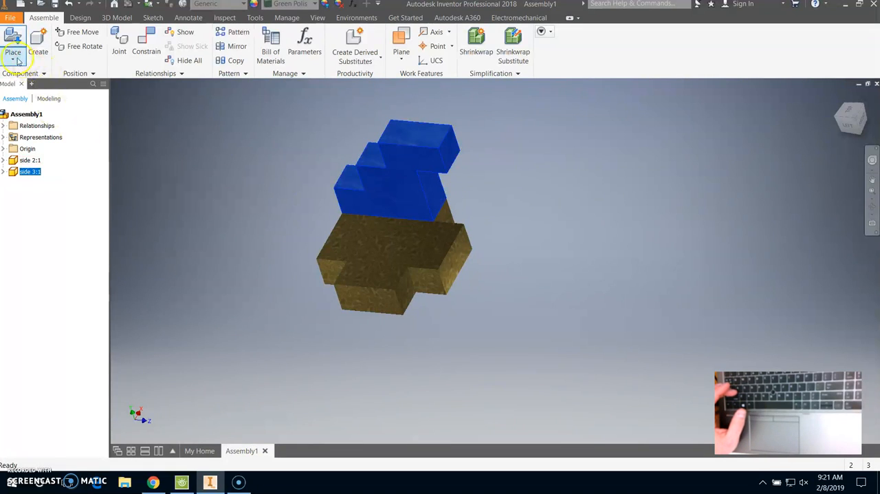
left_click(13, 59)
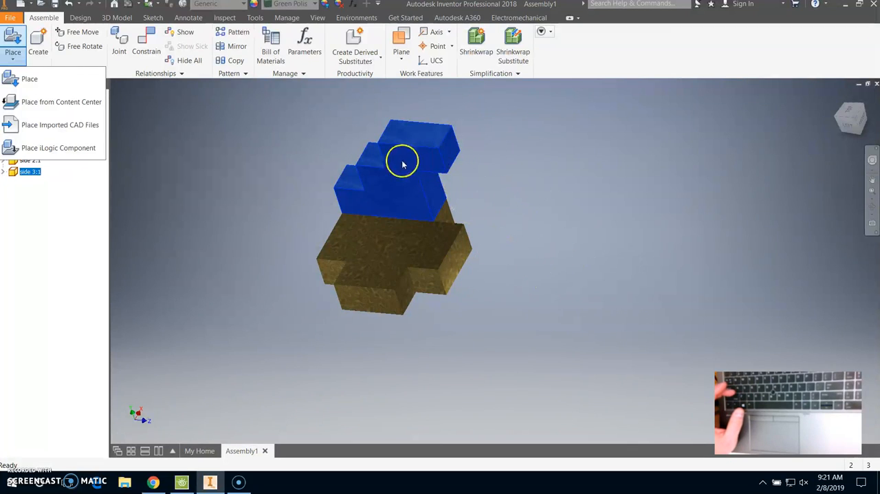
left_click(313, 184)
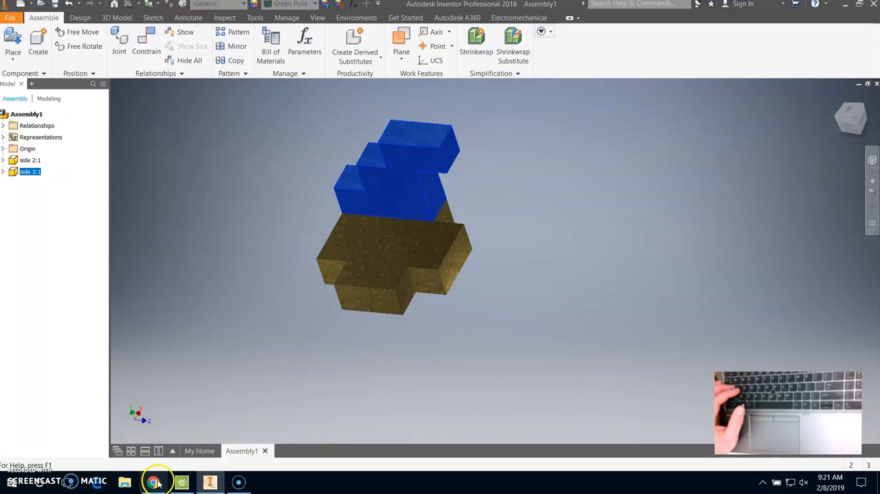
left_click(449, 213)
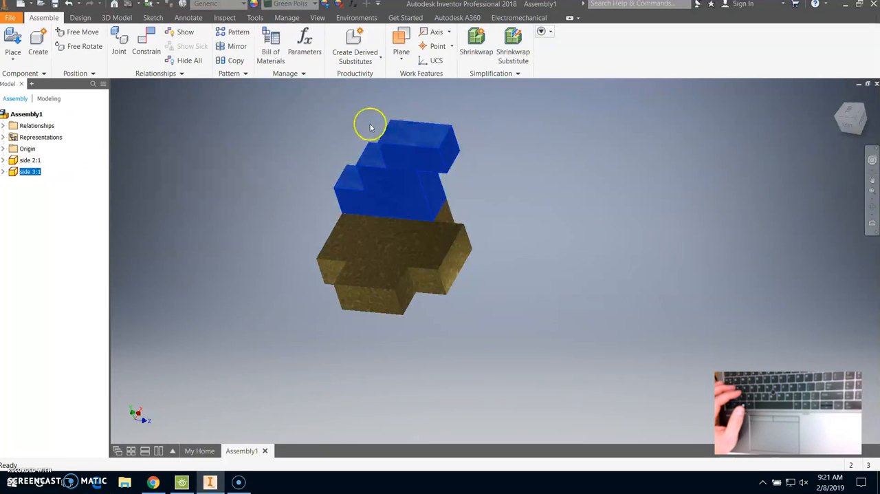